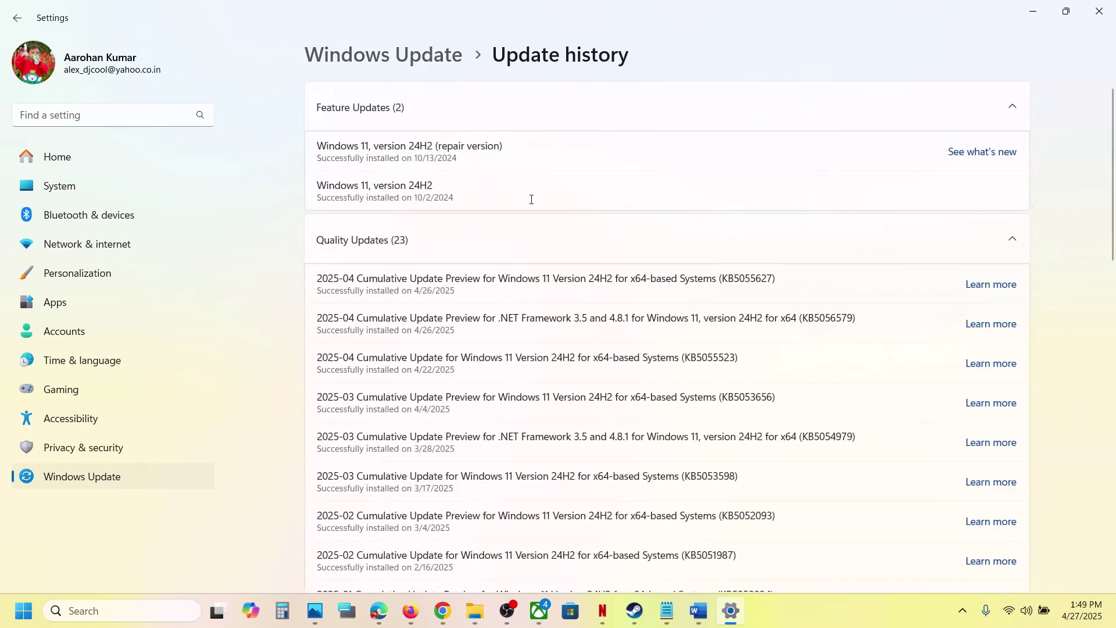
- Check the Windows 11, version 24H2 entries in the update history and the Word note on uninstalling Xerox and Visioneer drivers
{"action": "left_click_drag", "start_coordinate": [388, 146], "coordinate": [500, 146]}
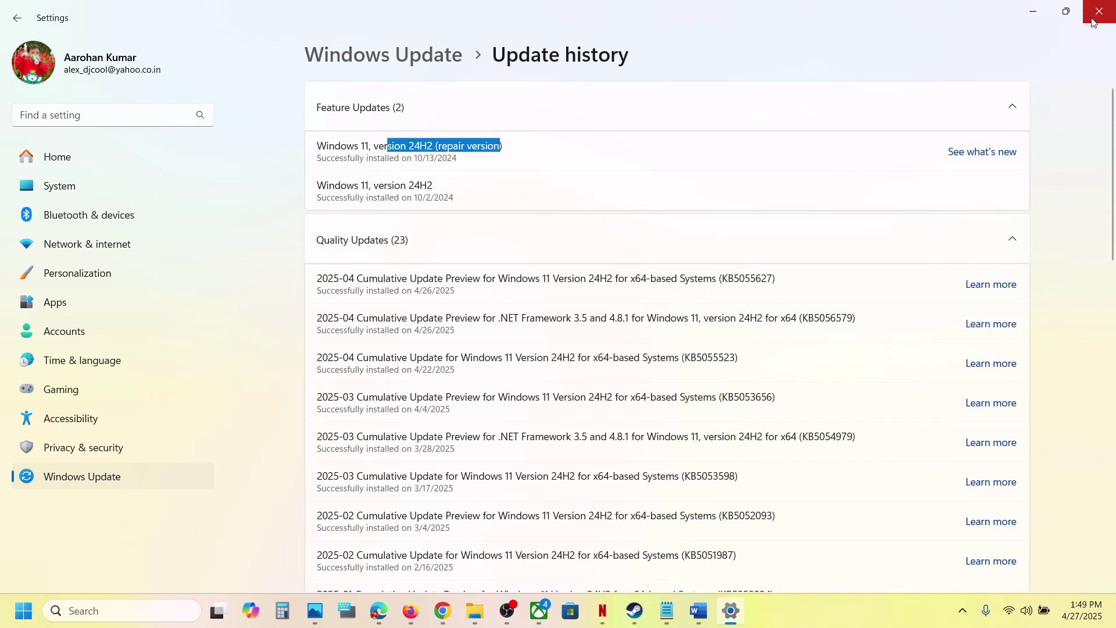
{"action": "left_click", "coordinate": [1046, 18]}
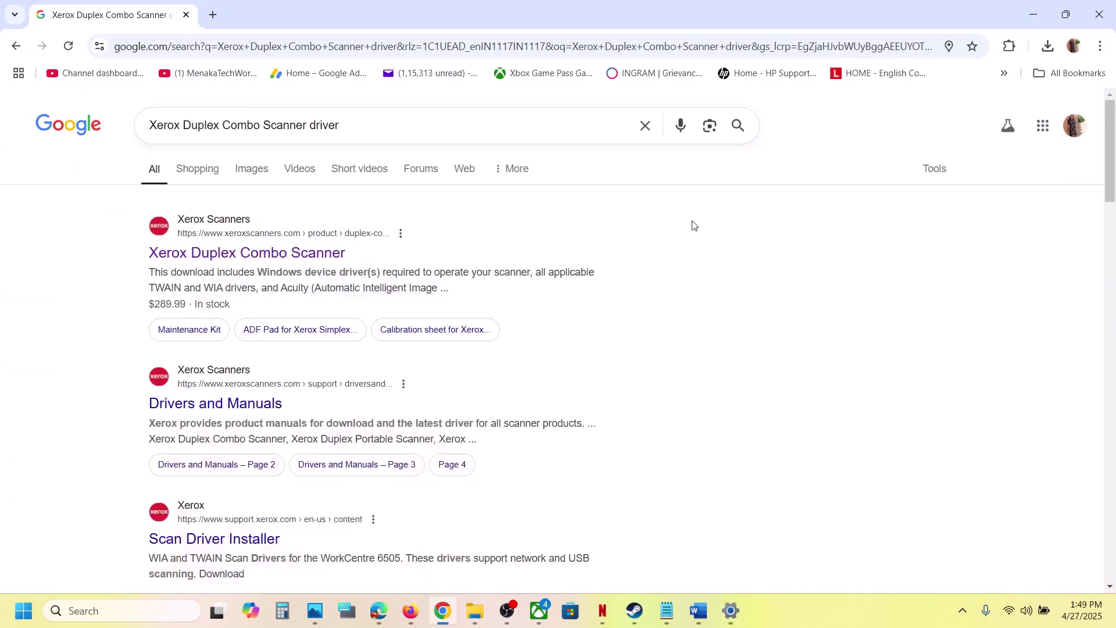
{"action": "left_click", "coordinate": [699, 612]}
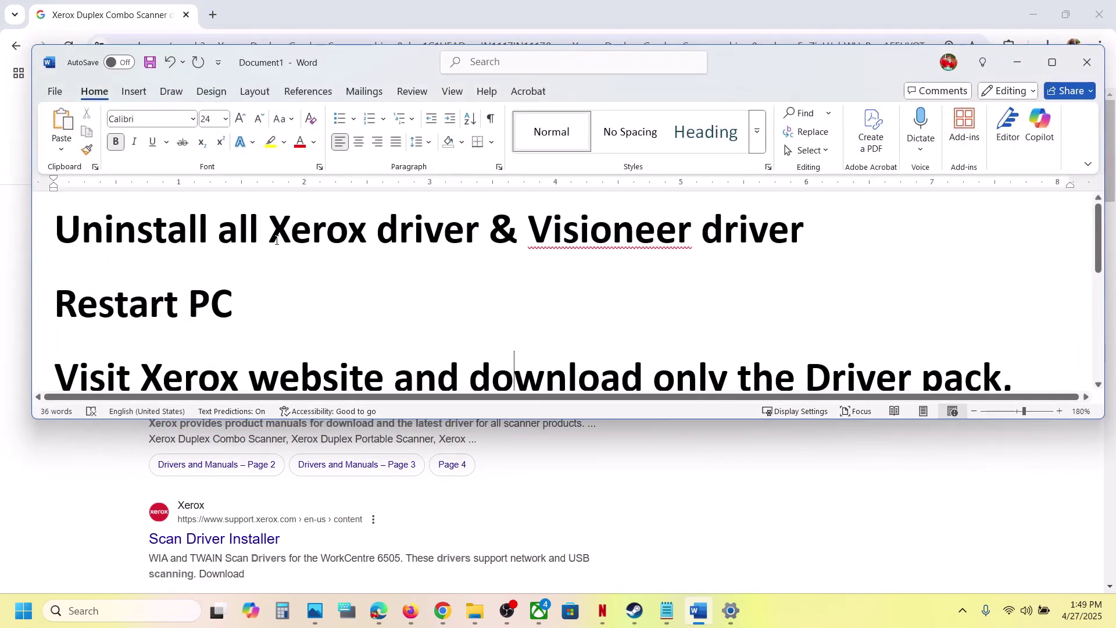
{"action": "left_click_drag", "start_coordinate": [276, 240], "coordinate": [802, 238]}
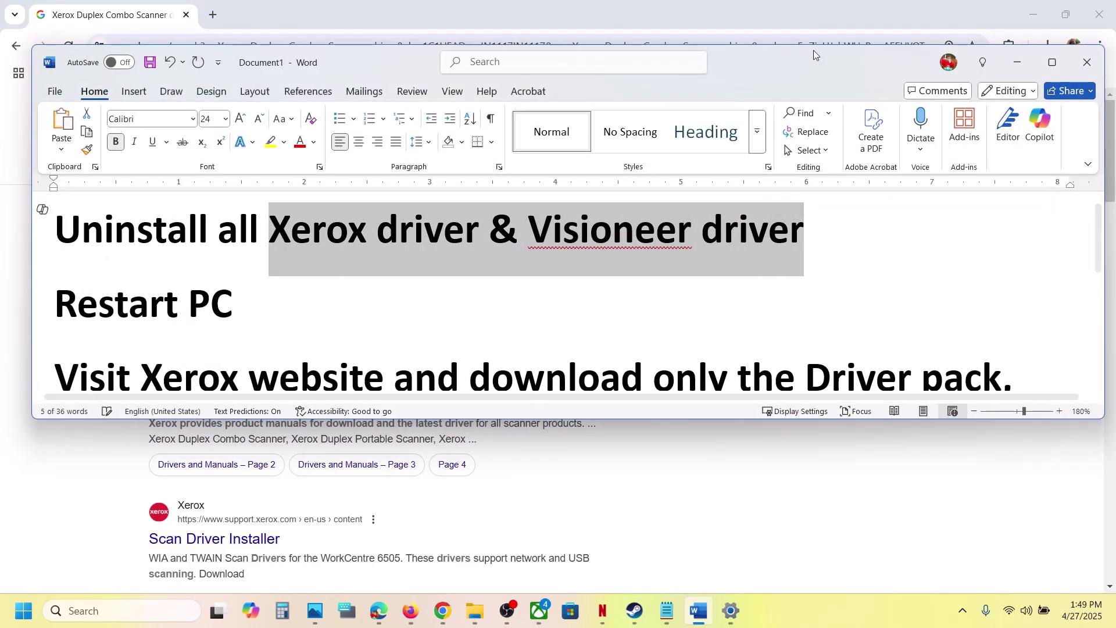
{"action": "left_click", "coordinate": [801, 26]}
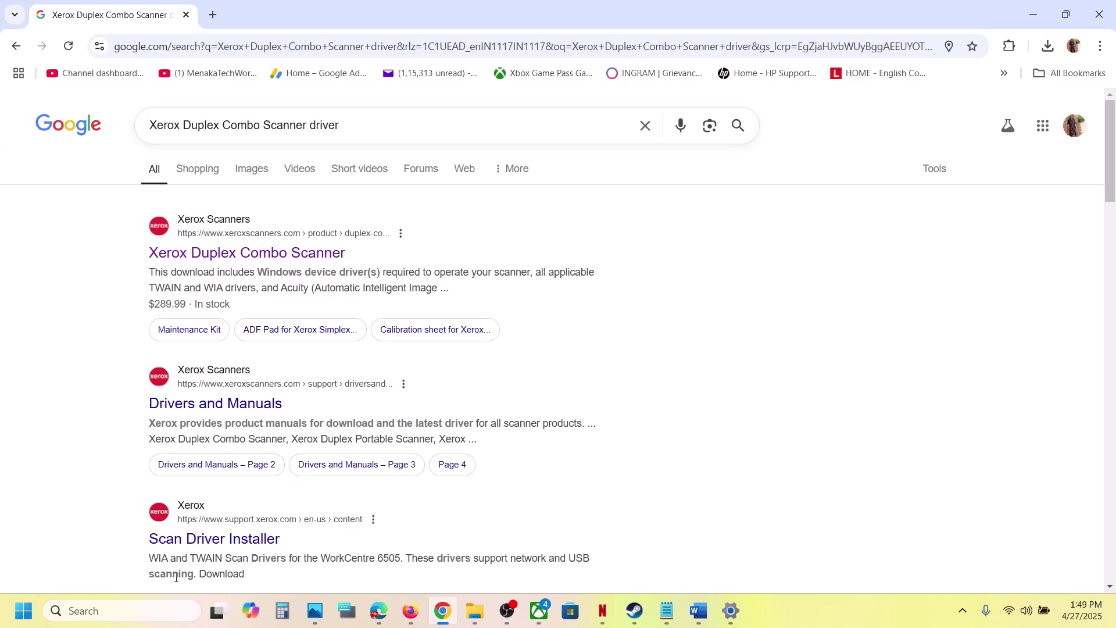
- Open Control Panel and bring up the list of installed programs for uninstalling
{"action": "left_click", "coordinate": [129, 611]}
{"action": "type", "text": "control"}
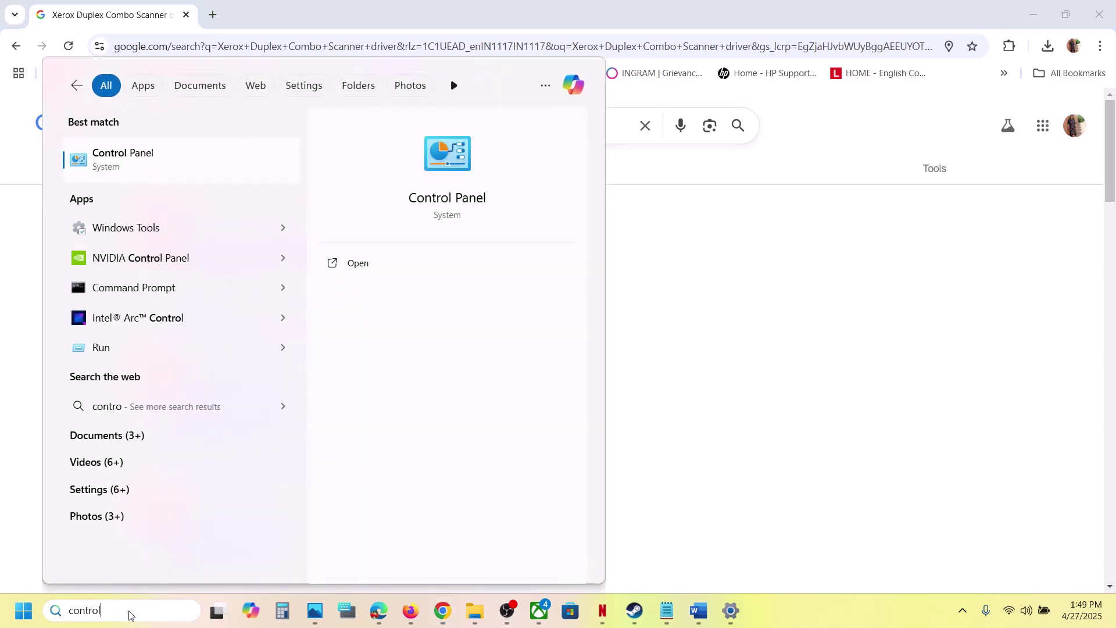
{"action": "key", "text": "Return"}
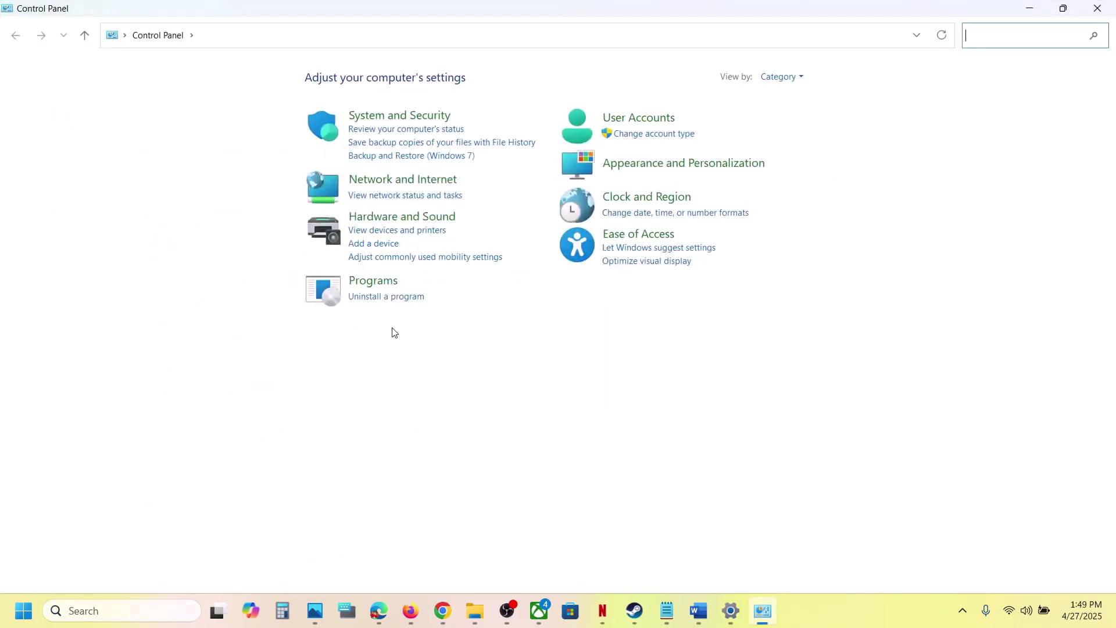
{"action": "left_click", "coordinate": [382, 301]}
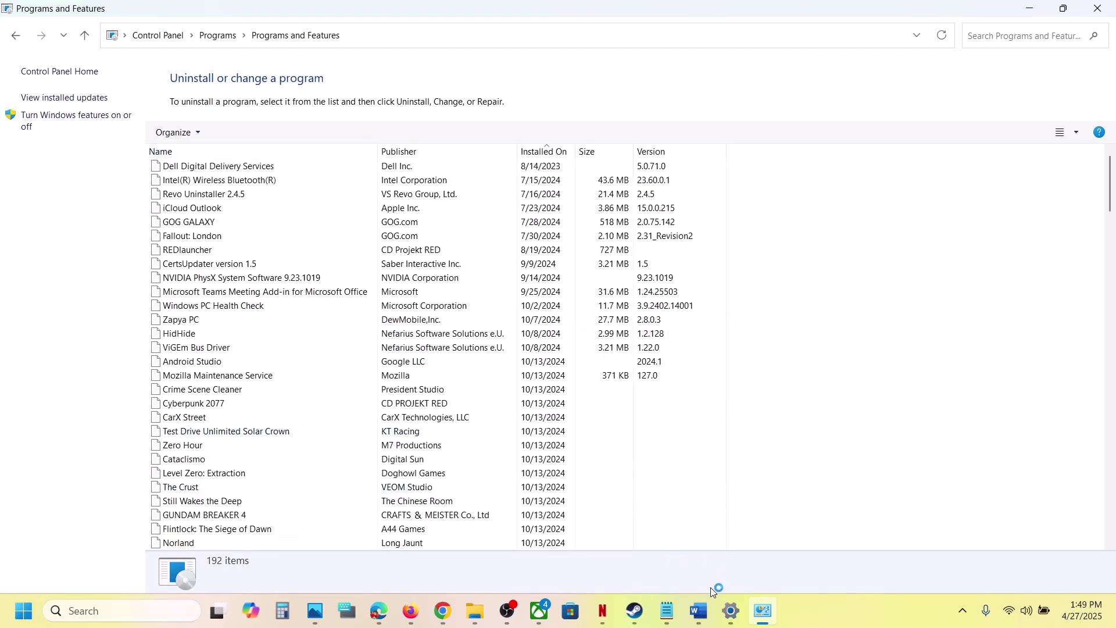
- Review the Word notes on uninstalling the Xerox and Visioneer drivers, restarting the PC and downloading the driver pack
{"action": "left_click", "coordinate": [710, 606]}
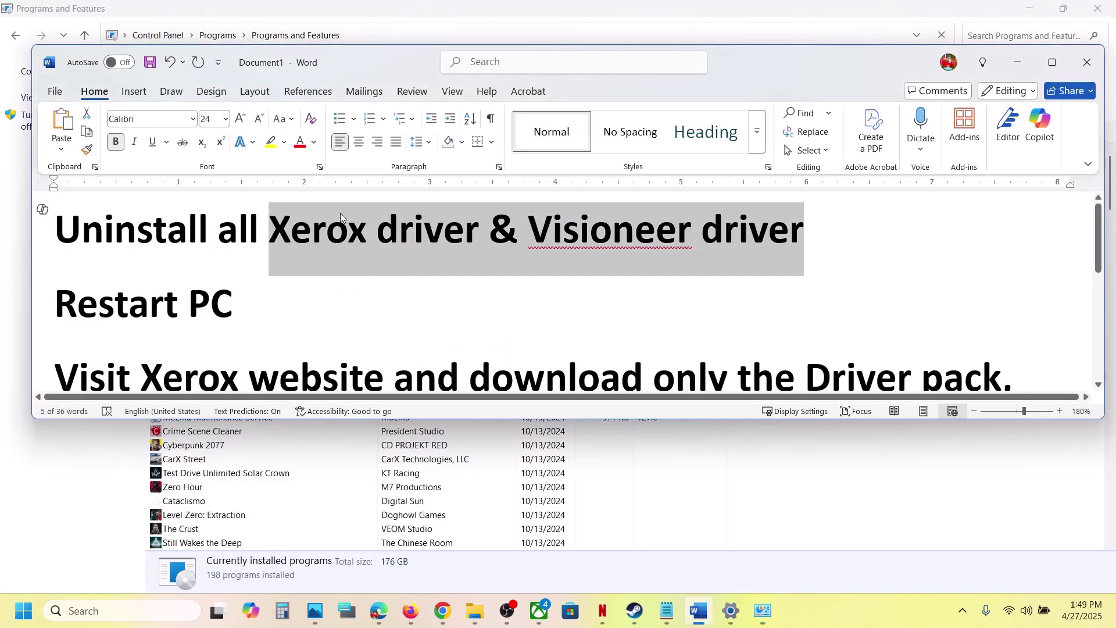
{"action": "left_click", "coordinate": [286, 228]}
{"action": "left_click_drag", "start_coordinate": [286, 228], "coordinate": [848, 228]}
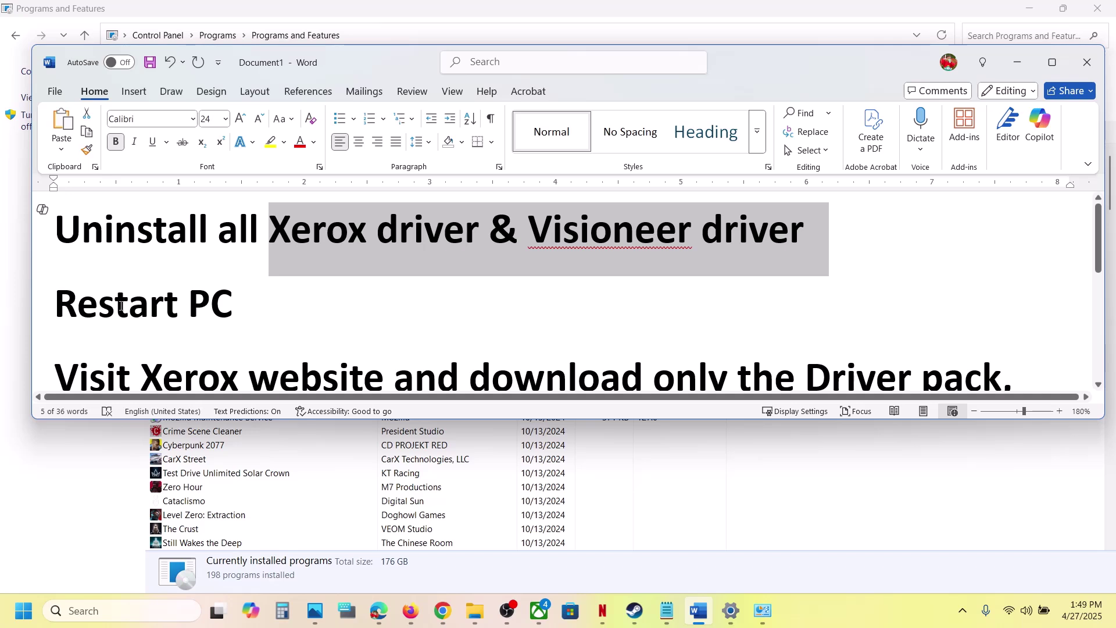
{"action": "triple_click", "coordinate": [242, 305]}
{"action": "scroll", "coordinate": [242, 305], "scroll_direction": "down", "scroll_amount": 2}
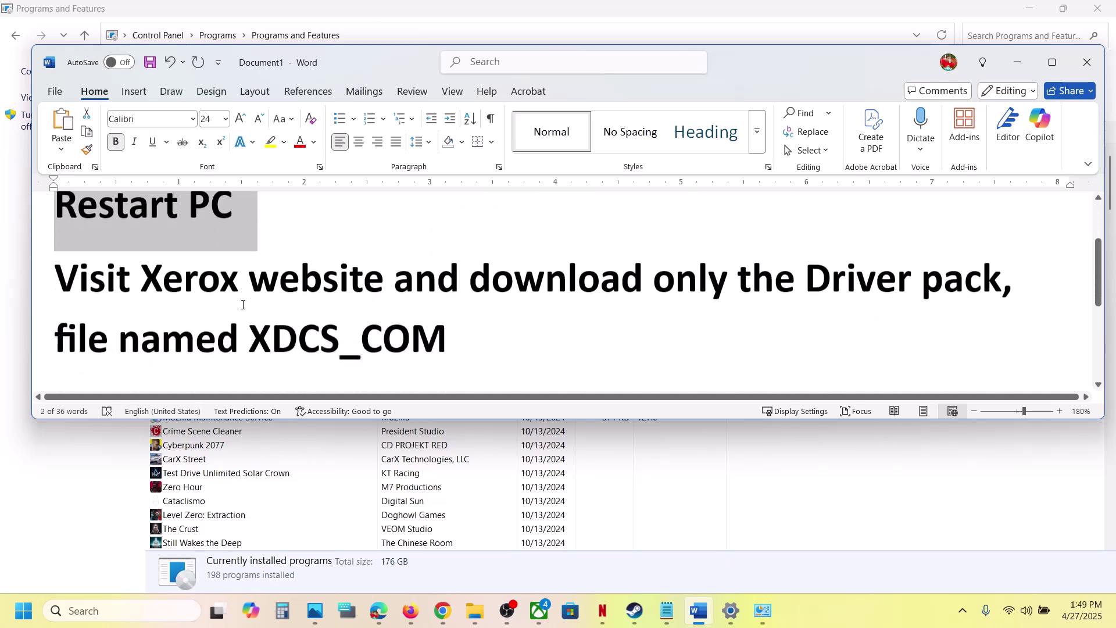
{"action": "right_click", "coordinate": [242, 305]}
{"action": "left_click", "coordinate": [241, 302]}
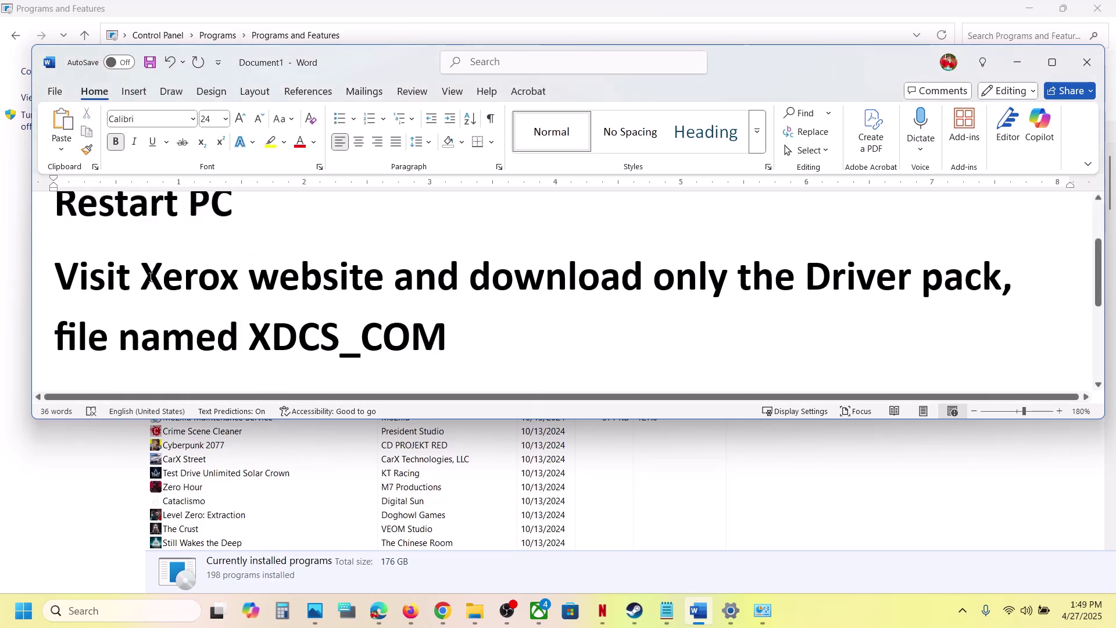
{"action": "double_click", "coordinate": [240, 299]}
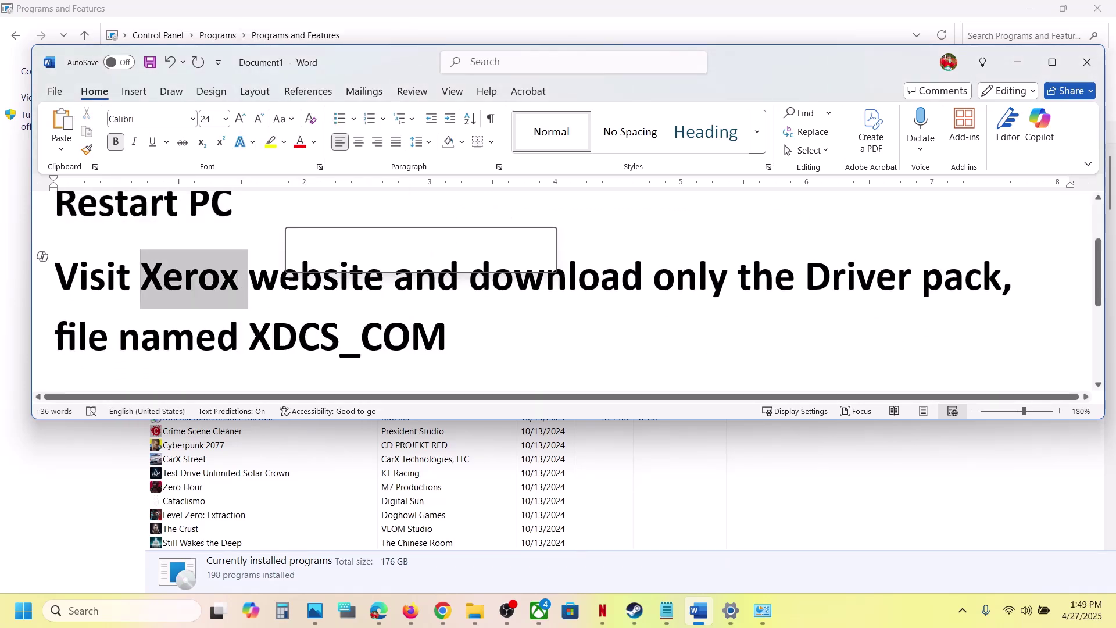
- Switch to Chrome and open the Xerox Scanners product page for the Duplex Combo Scanner from the search results
{"action": "left_click", "coordinate": [442, 615]}
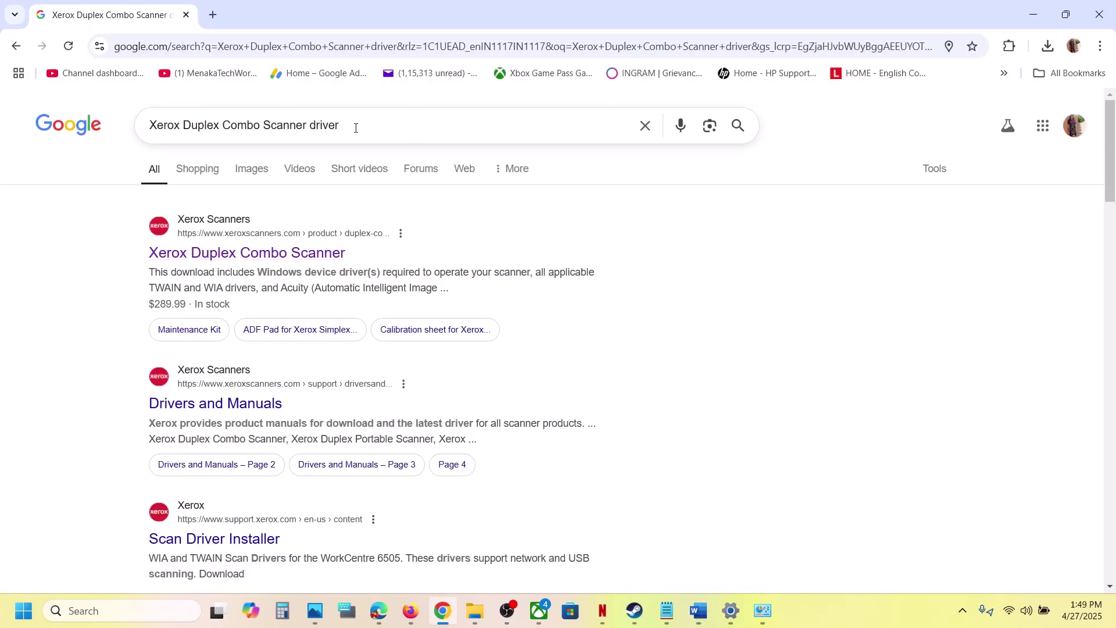
{"action": "left_click_drag", "start_coordinate": [354, 124], "coordinate": [147, 138]}
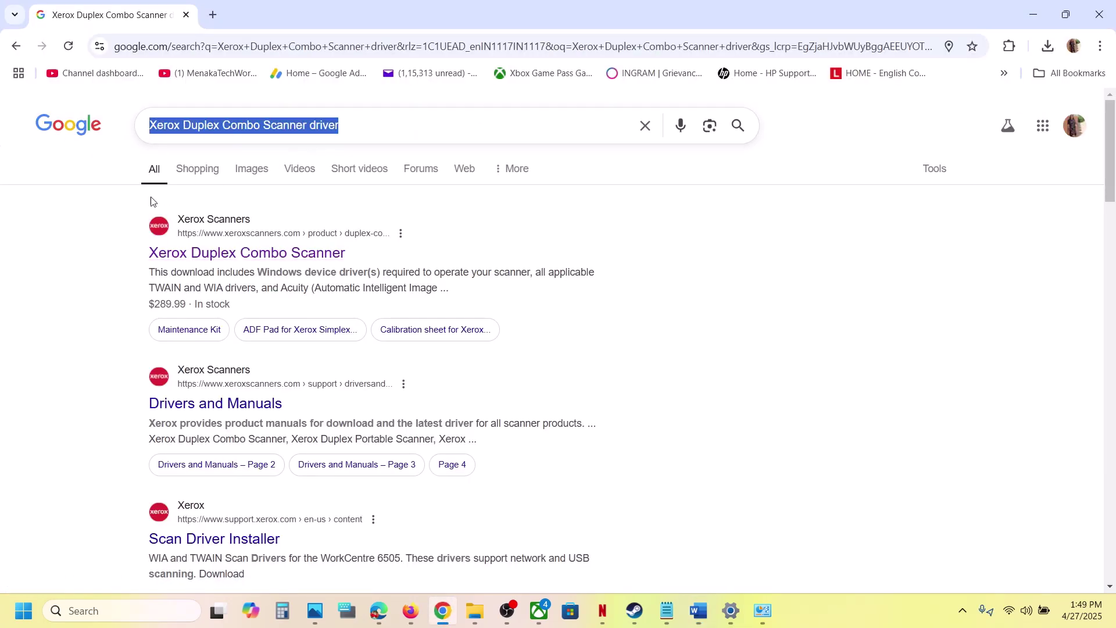
{"action": "left_click", "coordinate": [91, 269]}
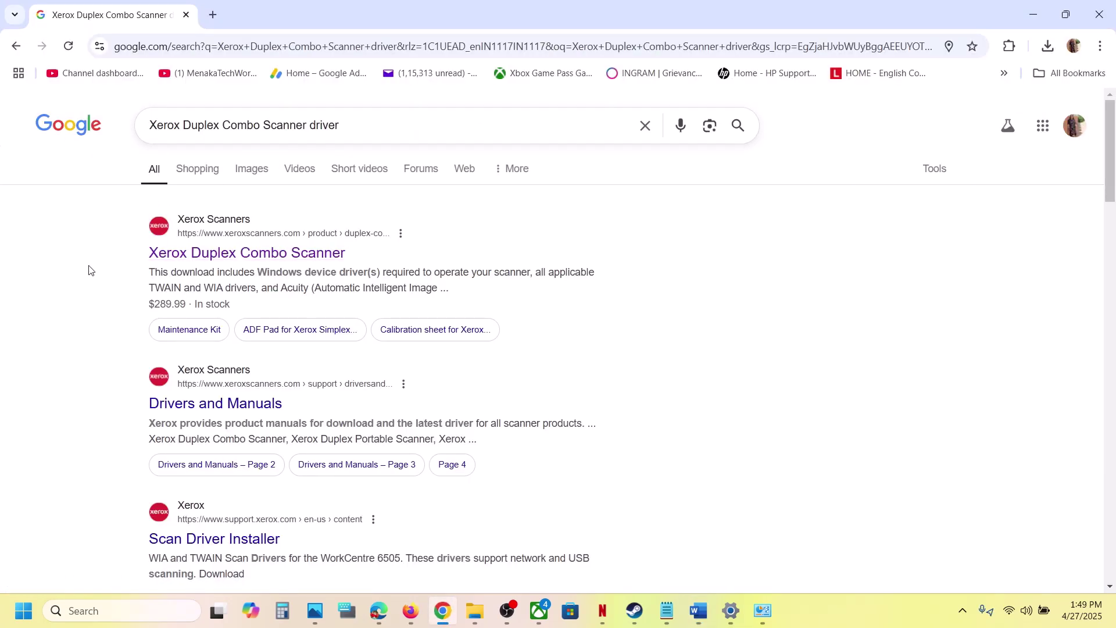
{"action": "left_click", "coordinate": [242, 256]}
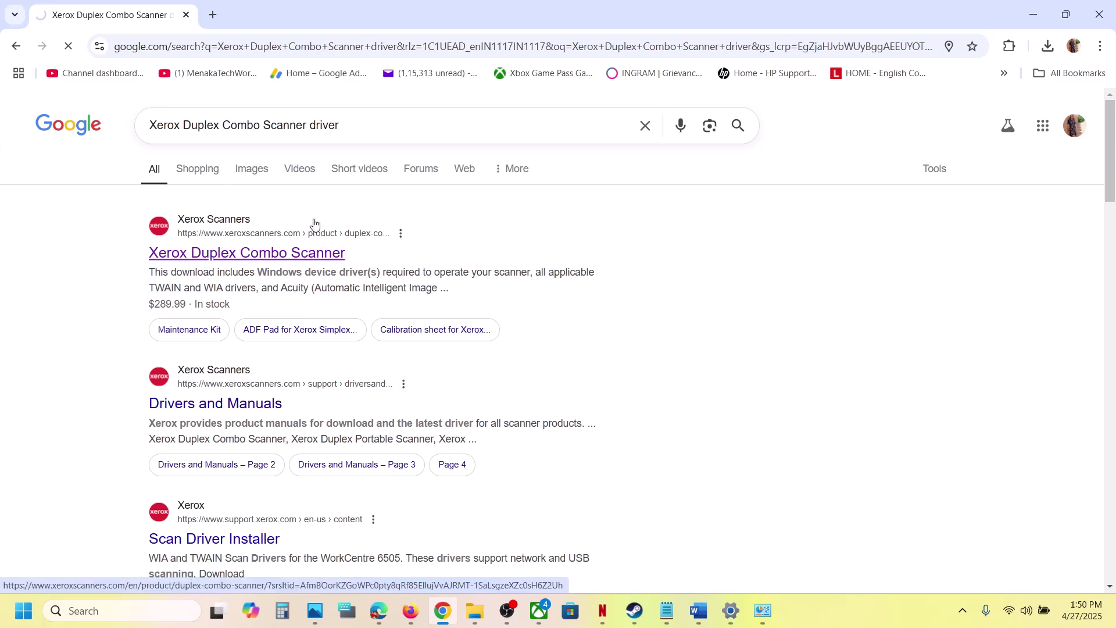
{"action": "right_click", "coordinate": [254, 254]}
{"action": "left_click", "coordinate": [305, 268]}
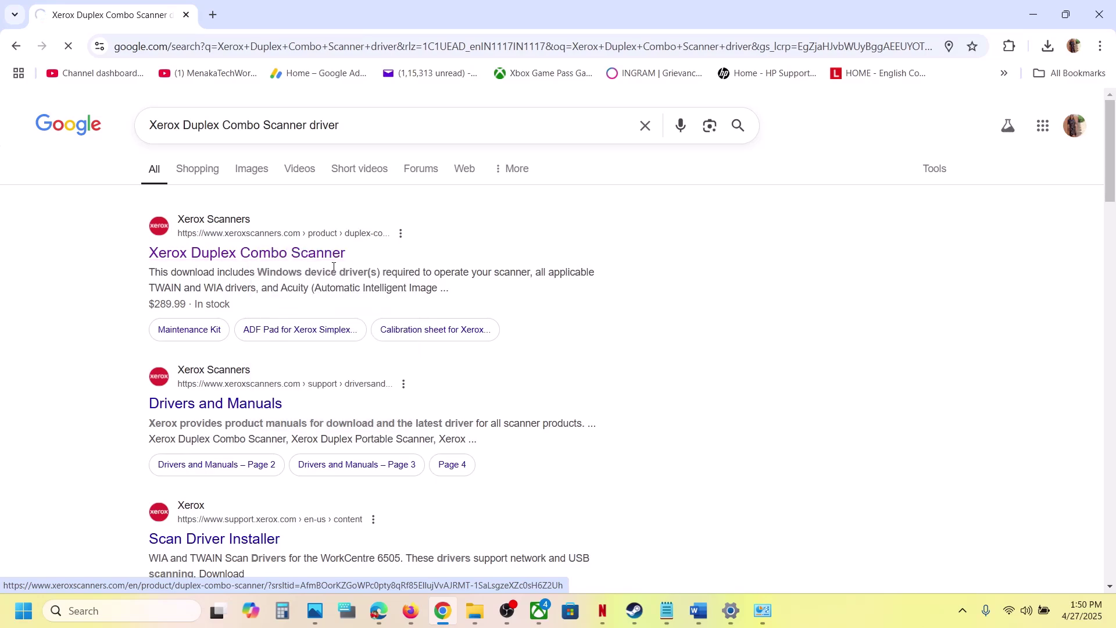
{"action": "left_click", "coordinate": [277, 11]}
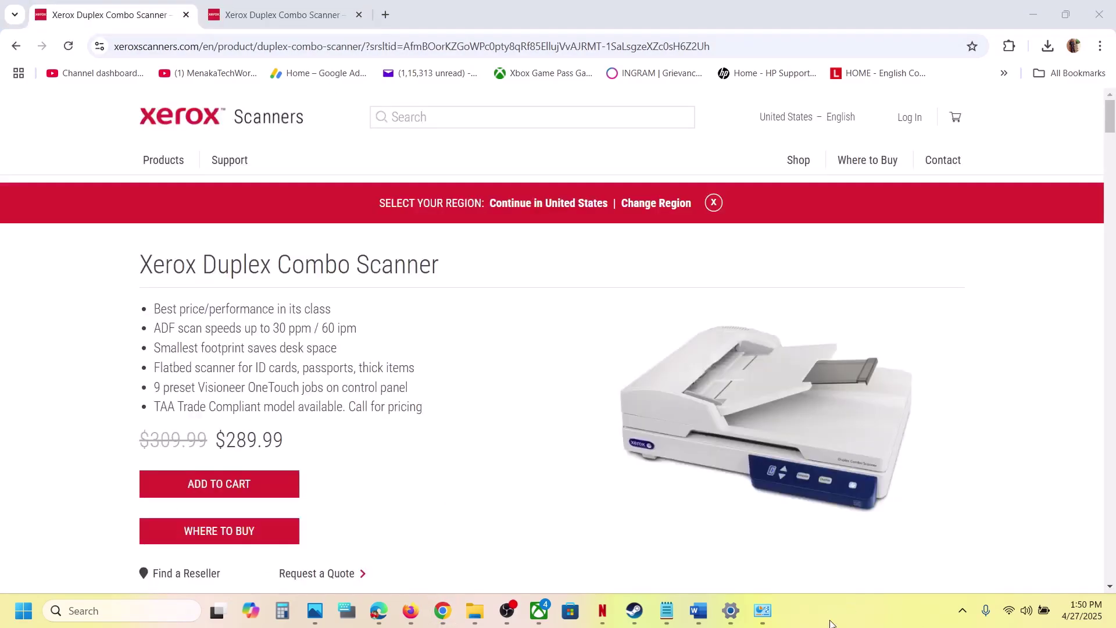
- Go to the product page's Drivers & Manuals section and find the driver for Windows 11, 10, 8, 7
{"action": "scroll", "coordinate": [467, 348], "scroll_direction": "down", "scroll_amount": 5}
{"action": "scroll", "coordinate": [467, 346], "scroll_direction": "down", "scroll_amount": 4}
{"action": "scroll", "coordinate": [467, 347], "scroll_direction": "up", "scroll_amount": 2}
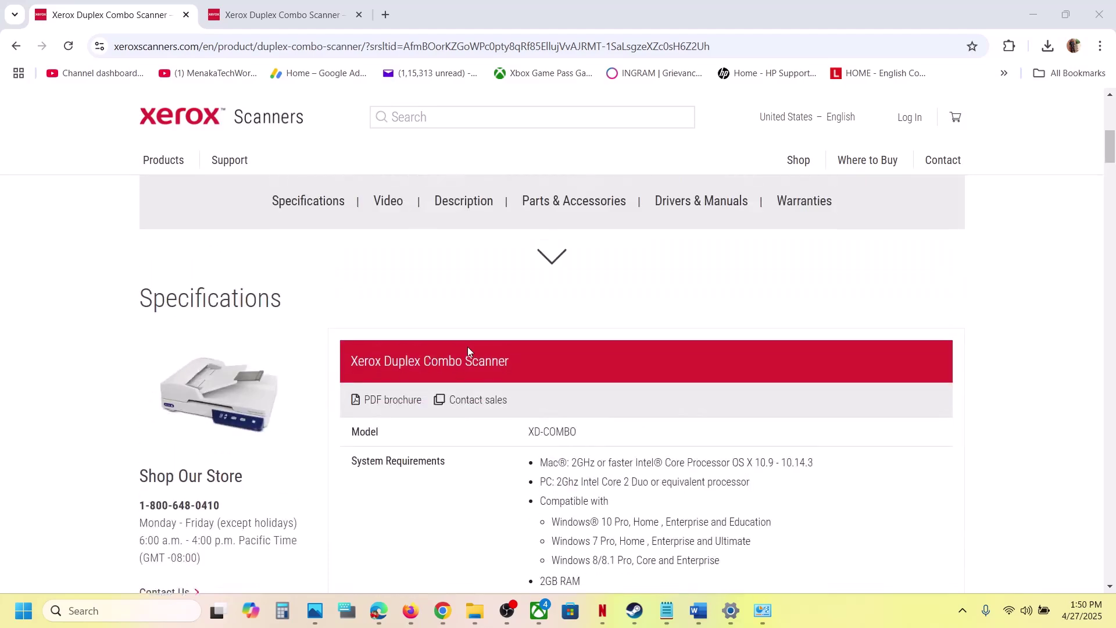
{"action": "left_click", "coordinate": [700, 208]}
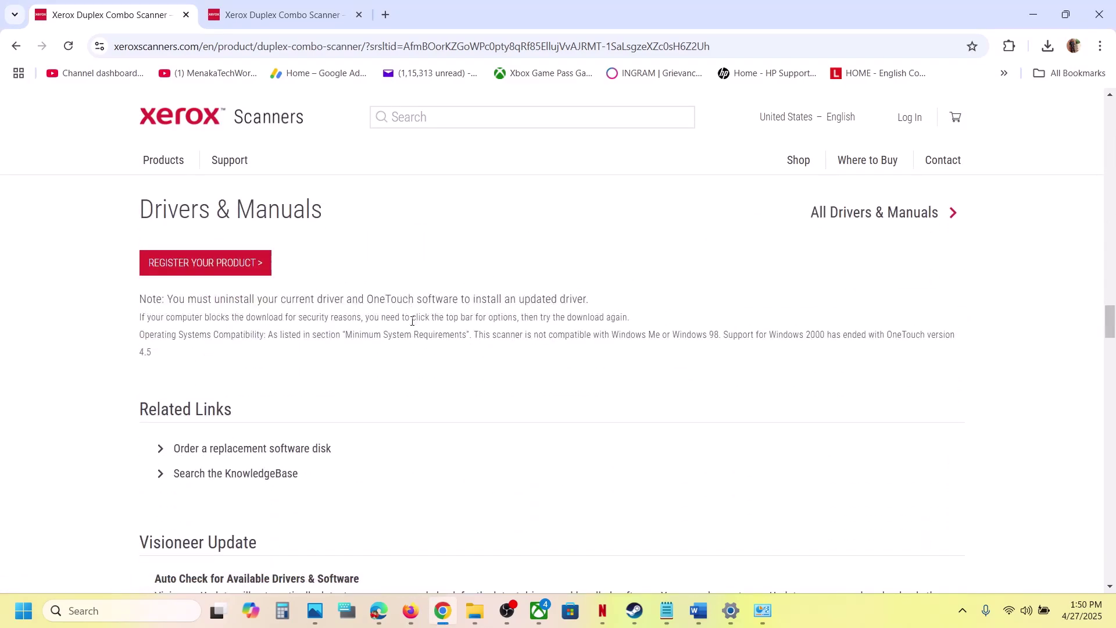
{"action": "scroll", "coordinate": [294, 372], "scroll_direction": "down", "scroll_amount": 4}
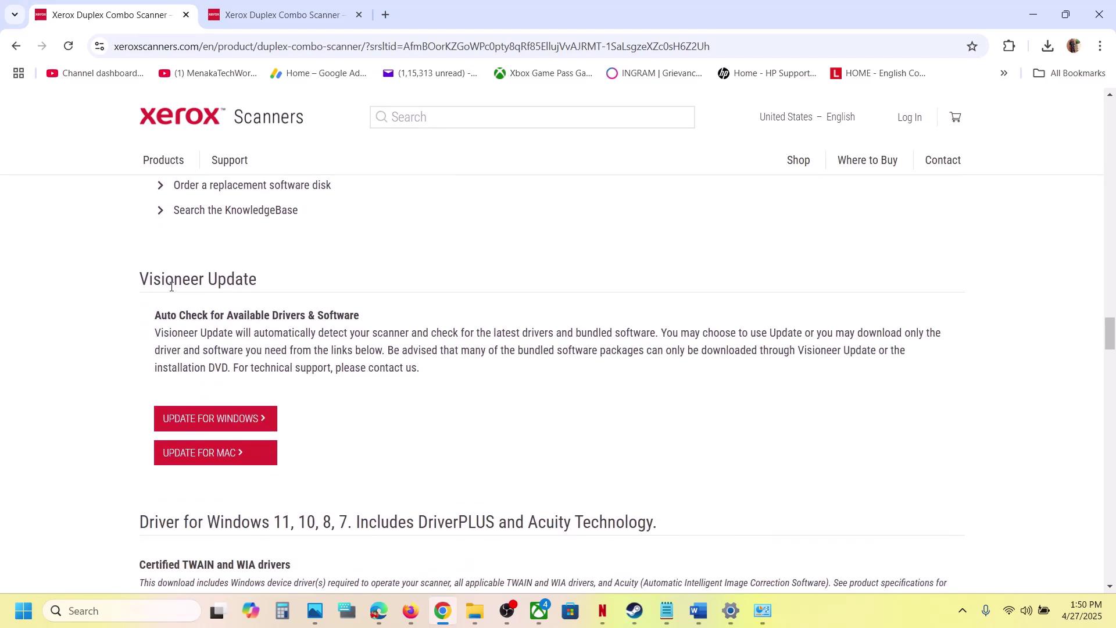
{"action": "scroll", "coordinate": [256, 280], "scroll_direction": "down", "scroll_amount": 3}
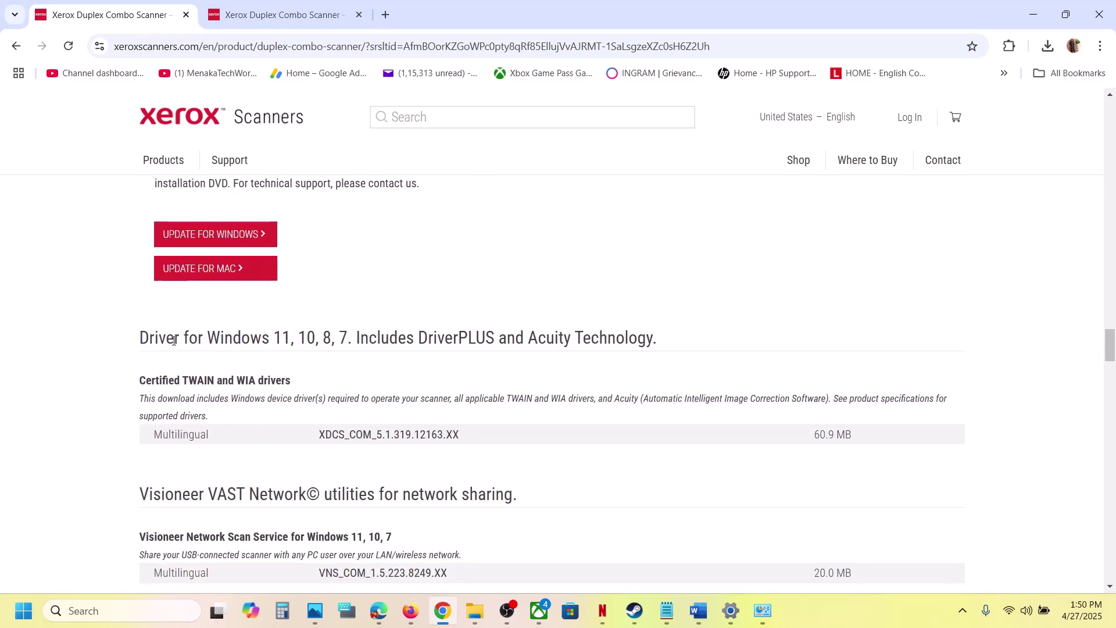
- Download the multilingual driver package XDCS_COM_5.1.319.12163.XX for Windows 11, 10, 8, 7
{"action": "left_click_drag", "start_coordinate": [271, 344], "coordinate": [369, 343]}
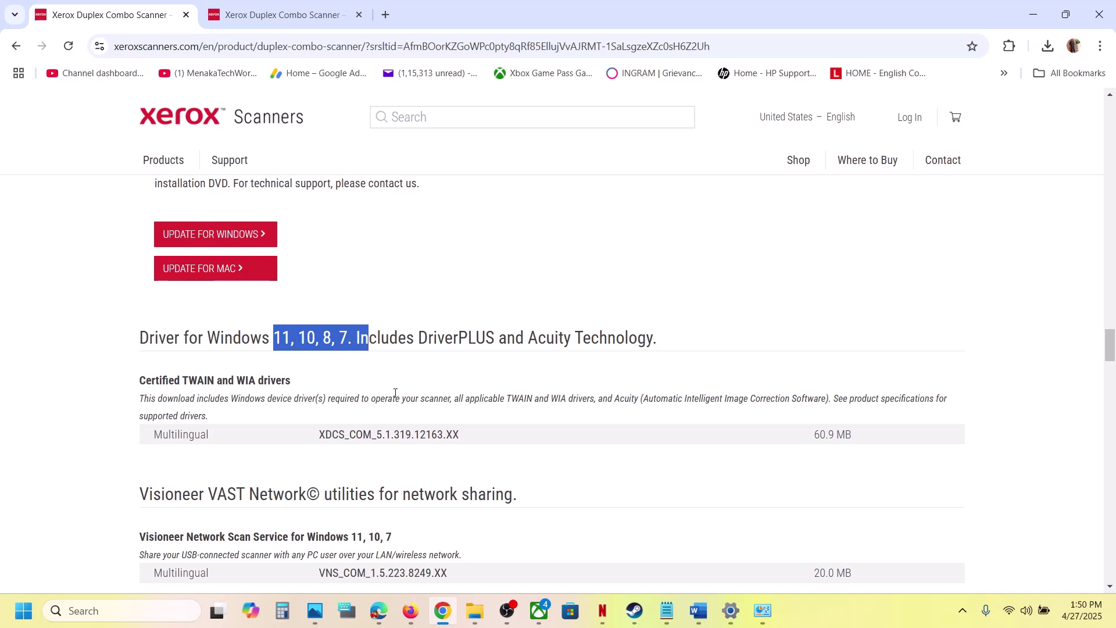
{"action": "scroll", "coordinate": [395, 393], "scroll_direction": "down", "scroll_amount": 1}
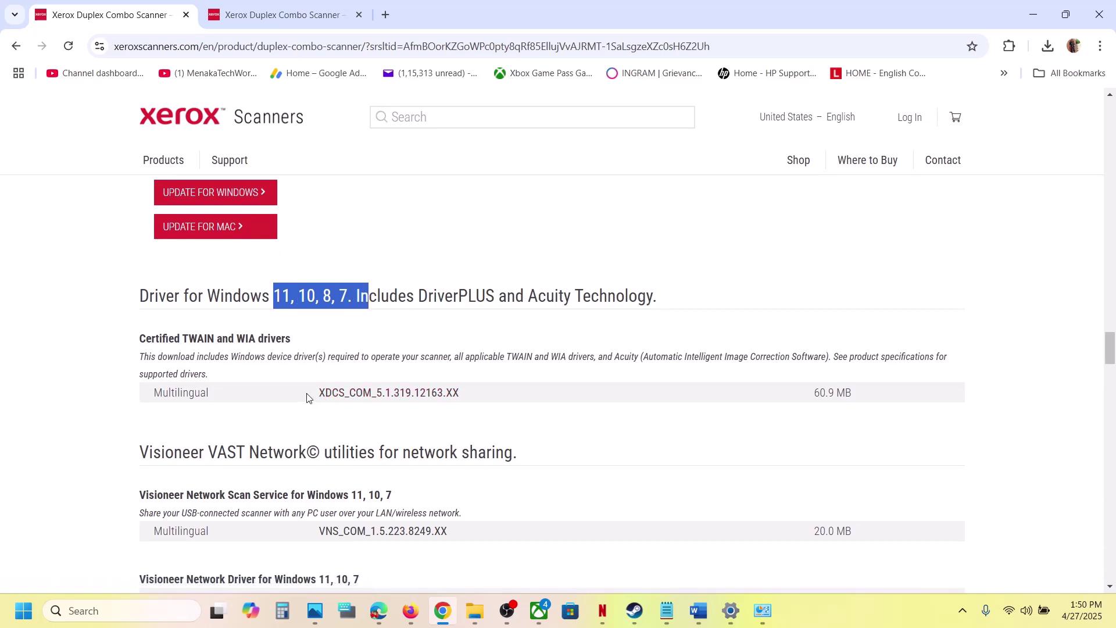
{"action": "left_click_drag", "start_coordinate": [307, 394], "coordinate": [351, 394]}
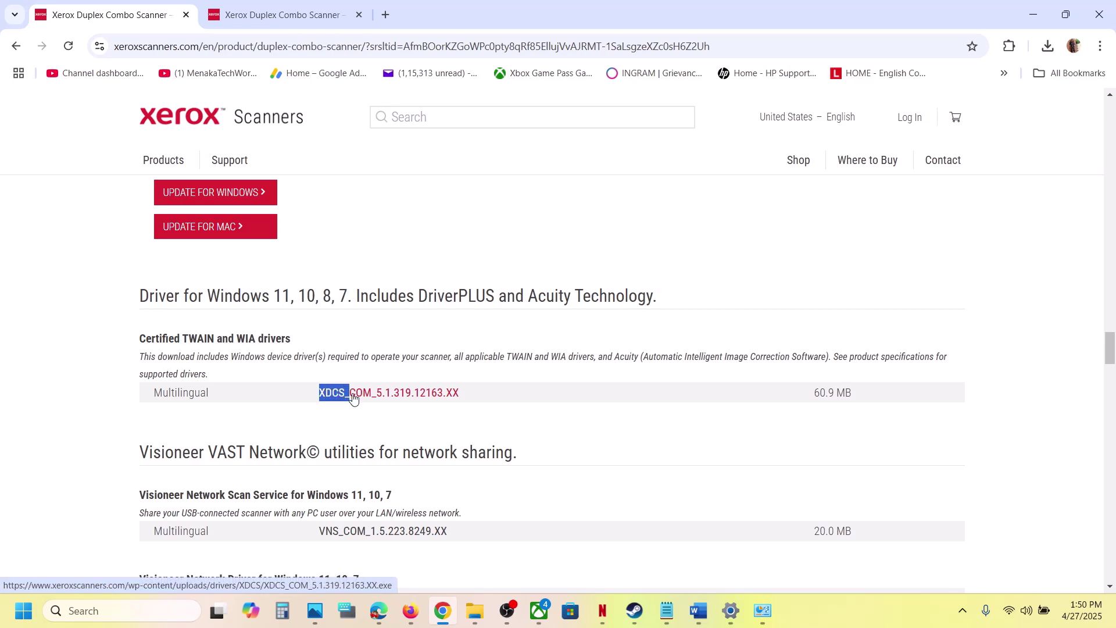
{"action": "left_click", "coordinate": [440, 398]}
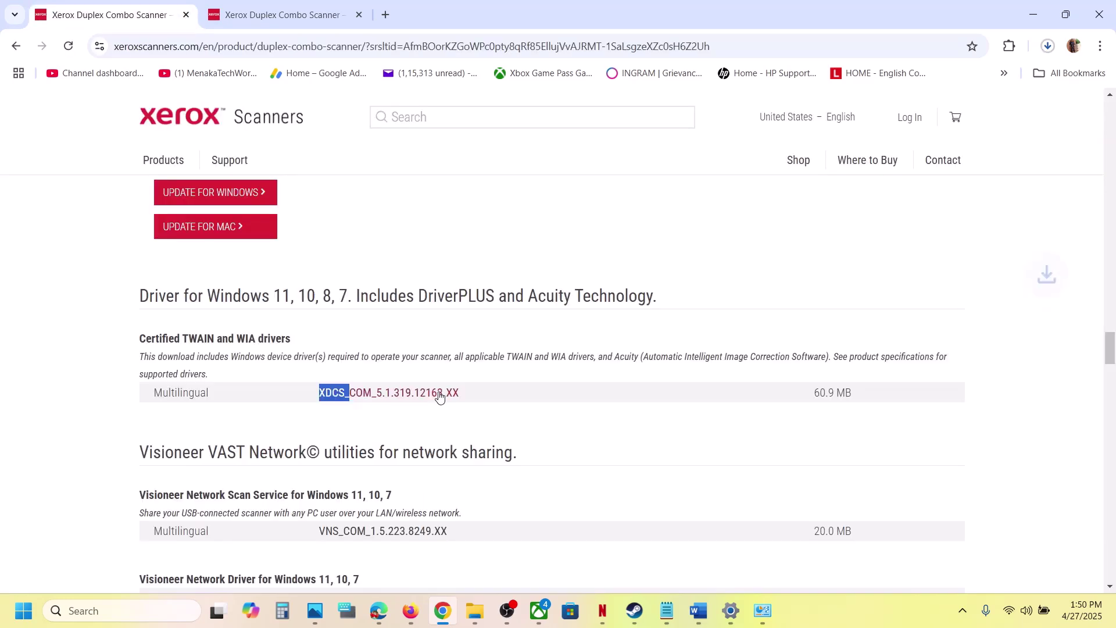
- Run the downloaded XDCS_COM_5.1.319.12163.XX file and start installing the Xerox Duplex Combo Scanner package
{"action": "left_click", "coordinate": [1047, 48]}
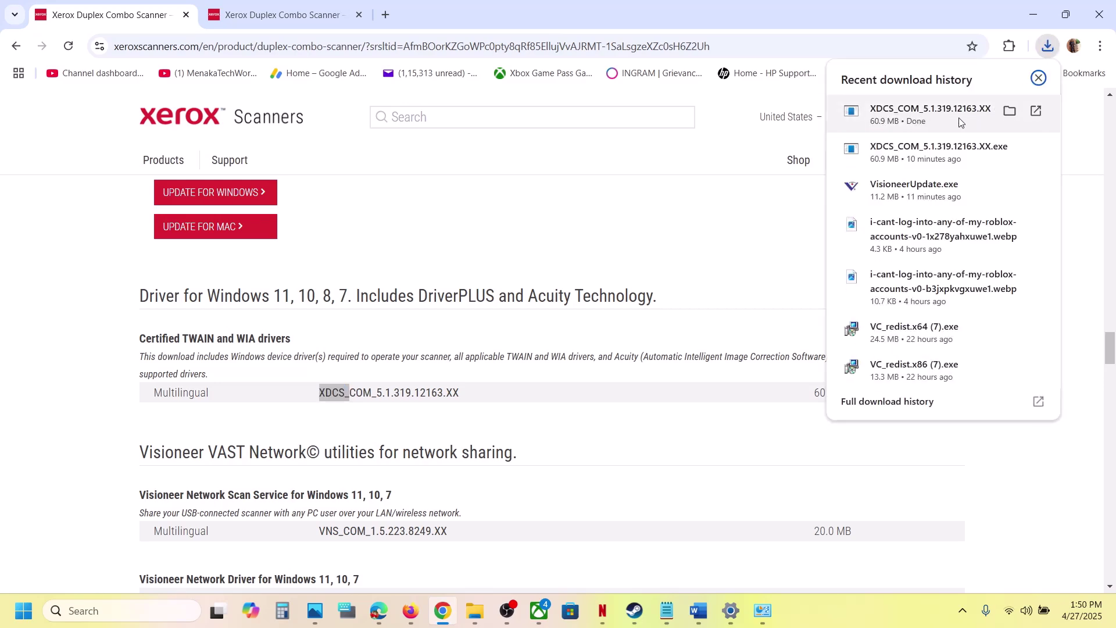
{"action": "left_click", "coordinate": [925, 119]}
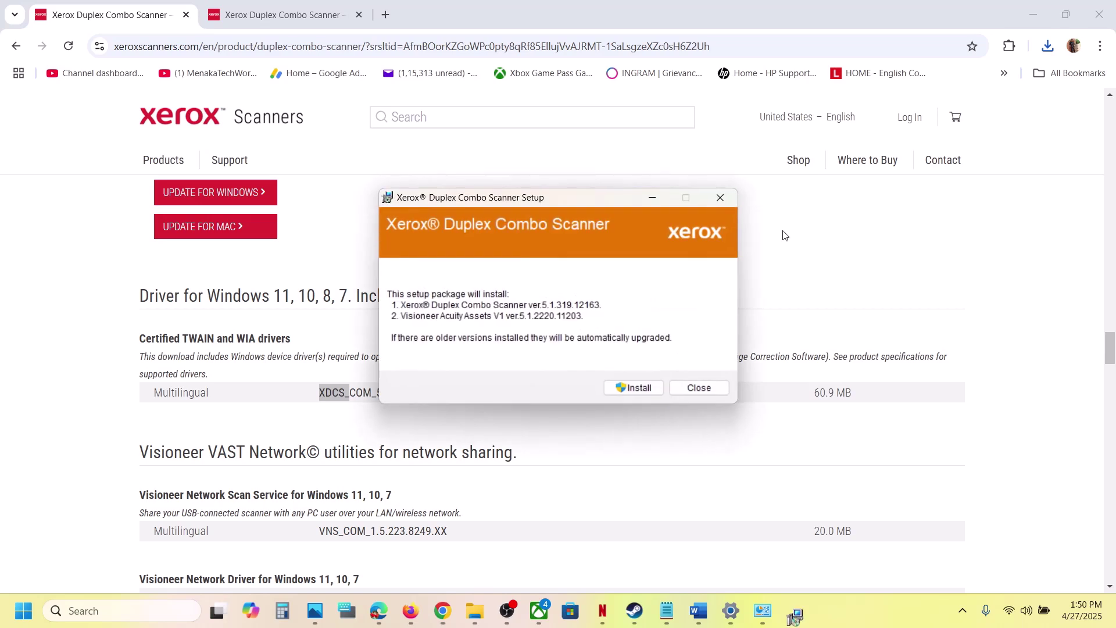
{"action": "left_click", "coordinate": [643, 387]}
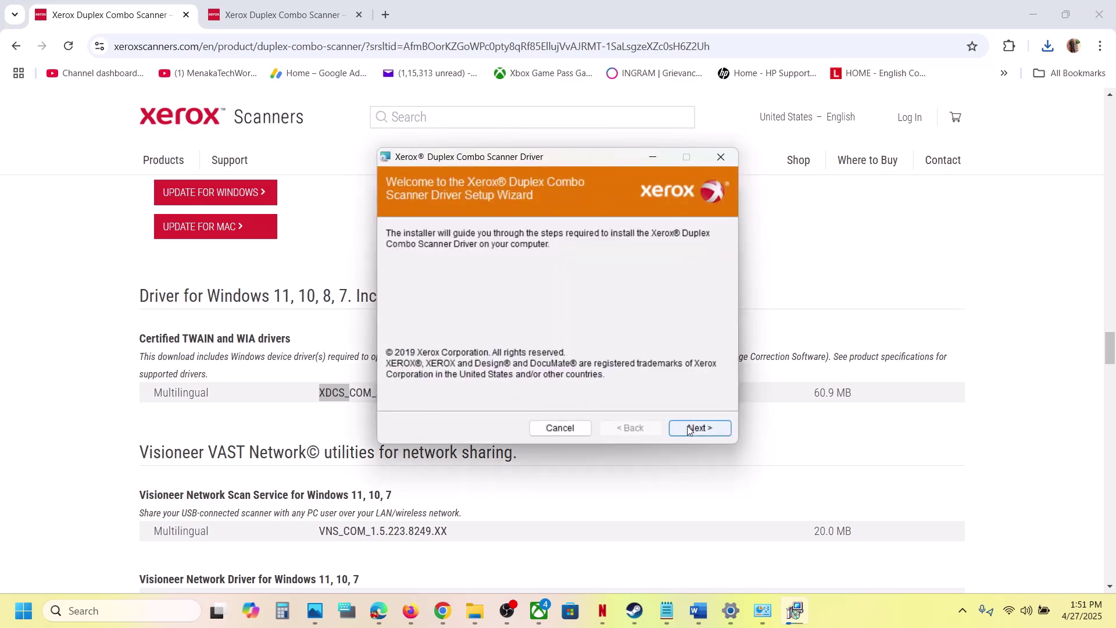
- Accept the license agreement, install the Xerox Duplex Combo Scanner driver, and close the hardware instructions and the setup wizard
{"action": "left_click", "coordinate": [689, 429]}
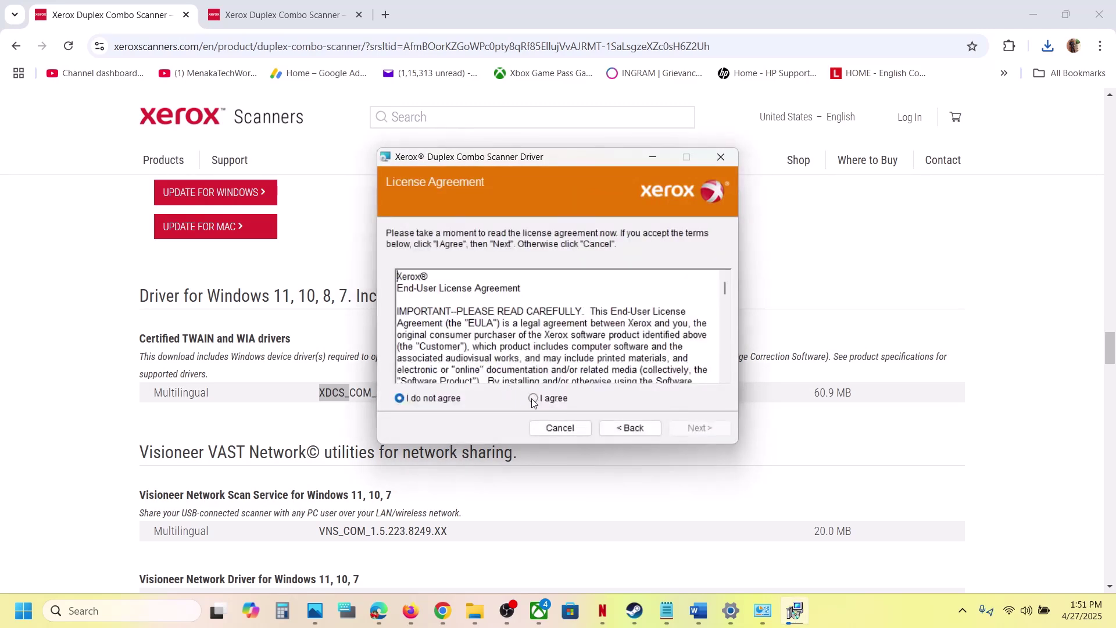
{"action": "left_click", "coordinate": [533, 399]}
{"action": "left_click", "coordinate": [700, 426]}
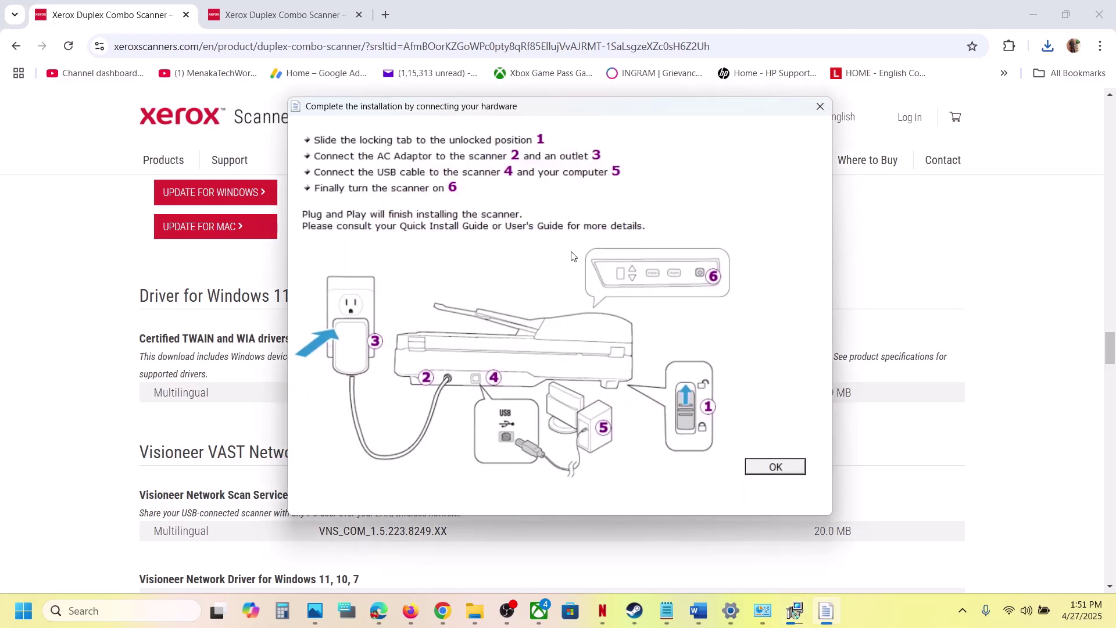
{"action": "left_click", "coordinate": [764, 471]}
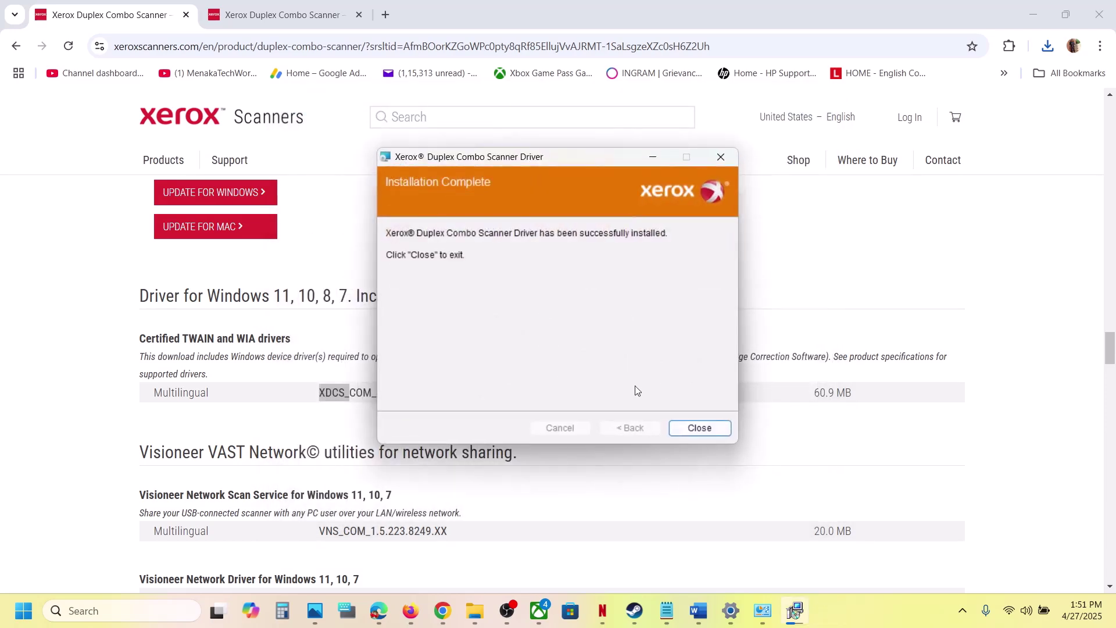
{"action": "left_click", "coordinate": [701, 431]}
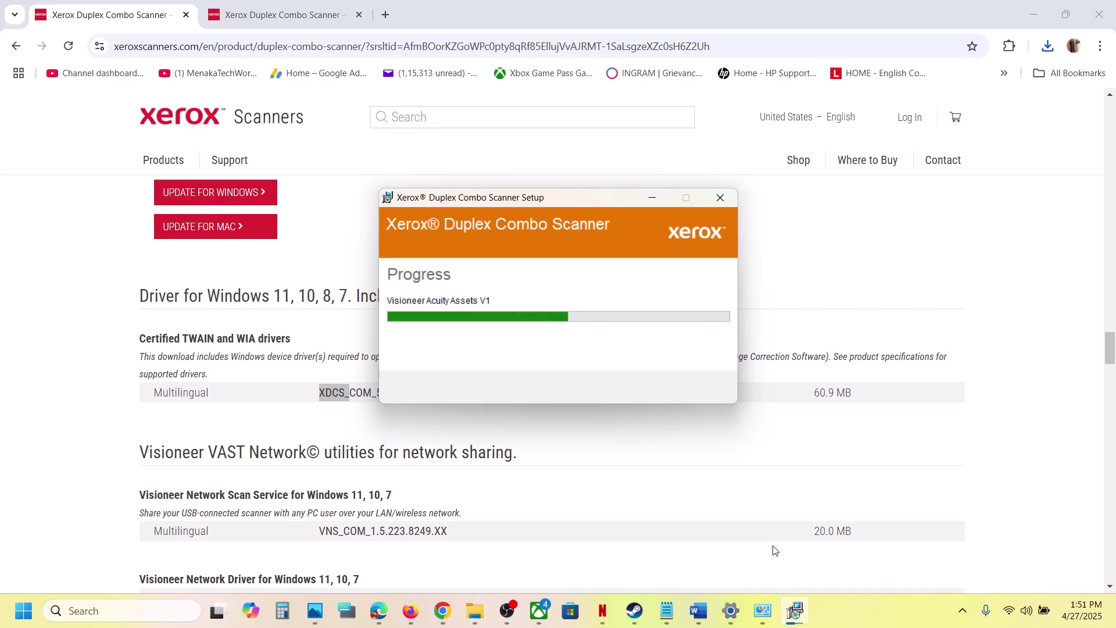
- Switch to the Word notes and highlight the instruction "Onetouch software and Drivers from the list", and minimize the document
{"action": "left_click", "coordinate": [701, 612]}
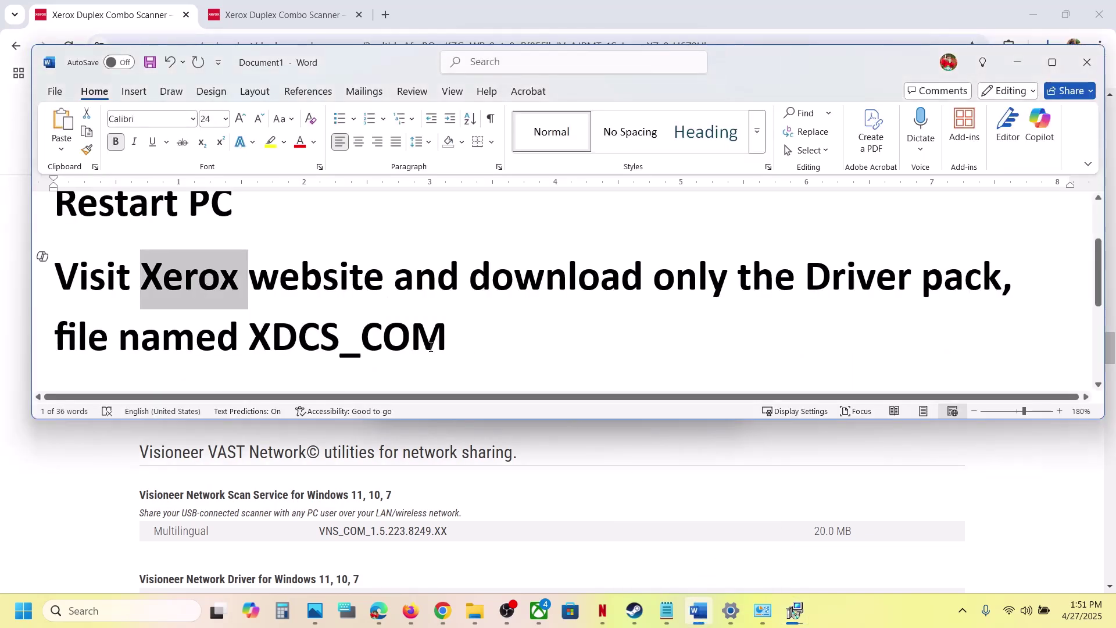
{"action": "scroll", "coordinate": [431, 347], "scroll_direction": "down", "scroll_amount": 3}
{"action": "scroll", "coordinate": [431, 347], "scroll_direction": "down", "scroll_amount": 1}
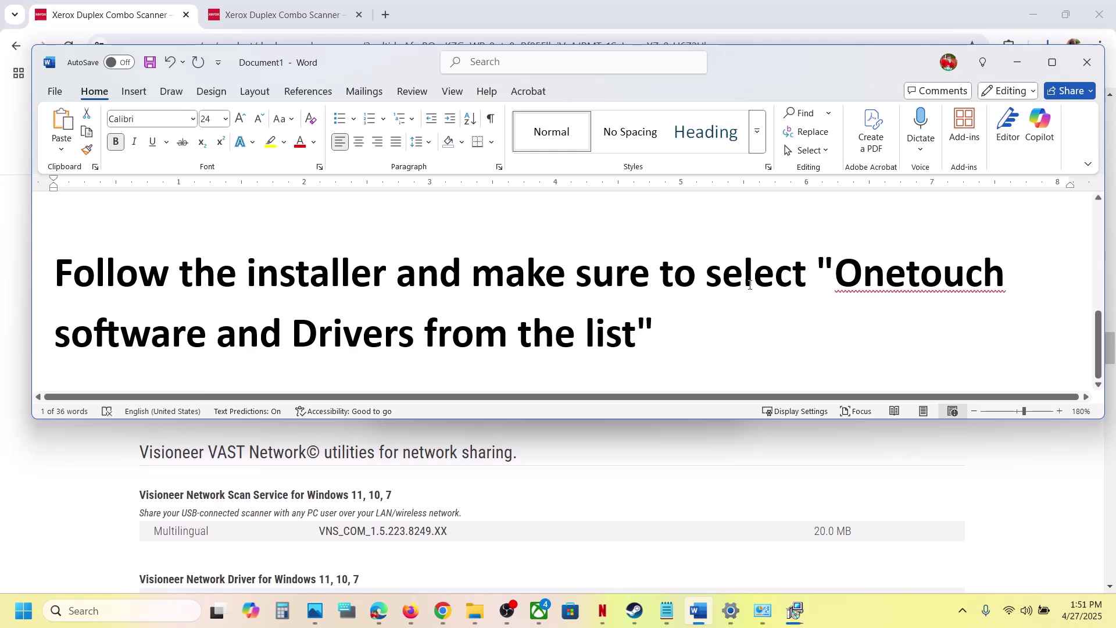
{"action": "left_click_drag", "start_coordinate": [832, 278], "coordinate": [635, 335]}
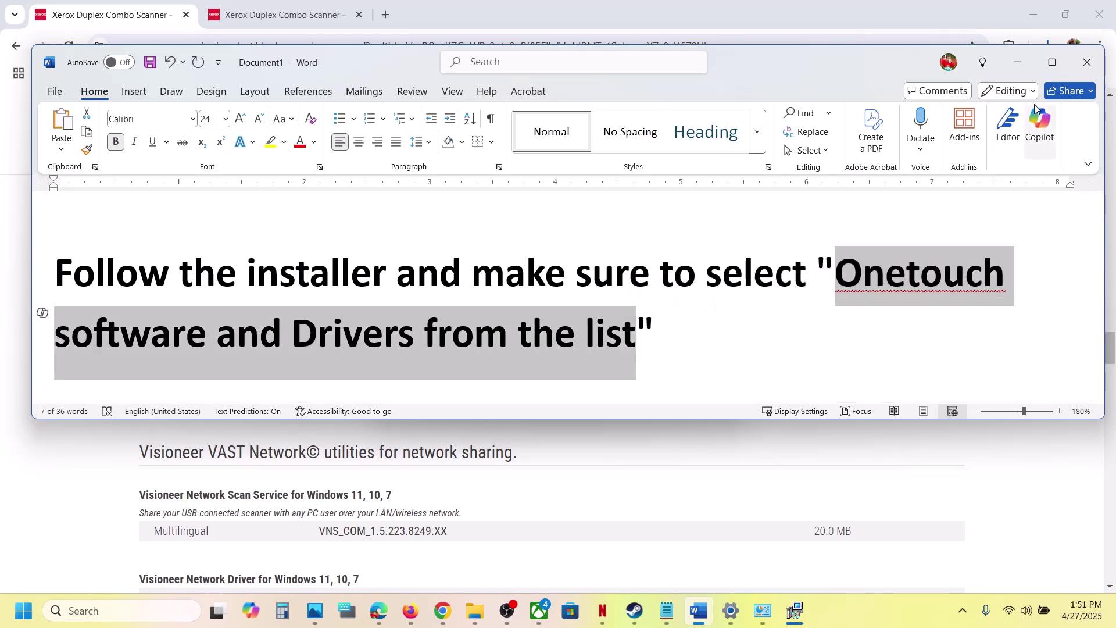
{"action": "left_click", "coordinate": [1051, 63]}
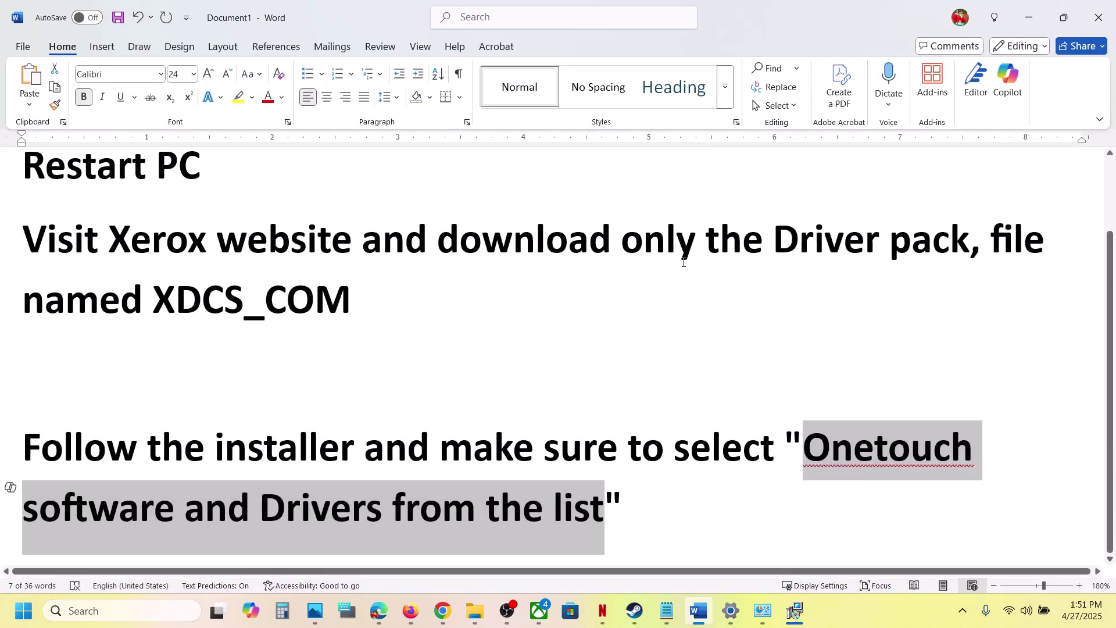
{"action": "left_click", "coordinate": [1030, 17]}
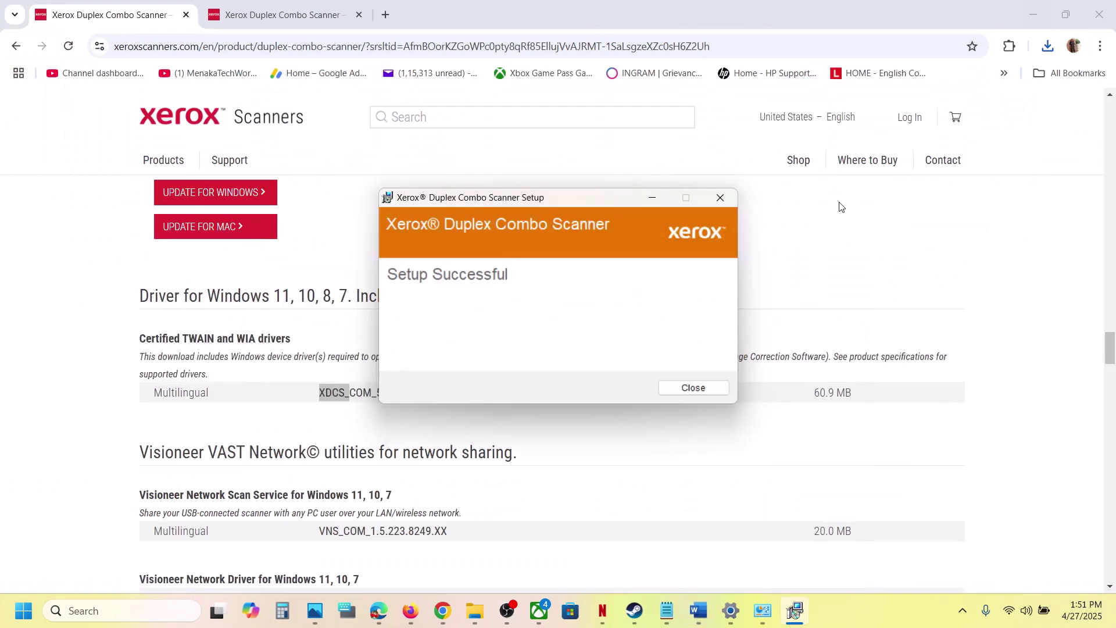
- Close the finished scanner setup, and download and run Visioneer Update for Windows up to its connected-device selection
{"action": "left_click", "coordinate": [695, 386]}
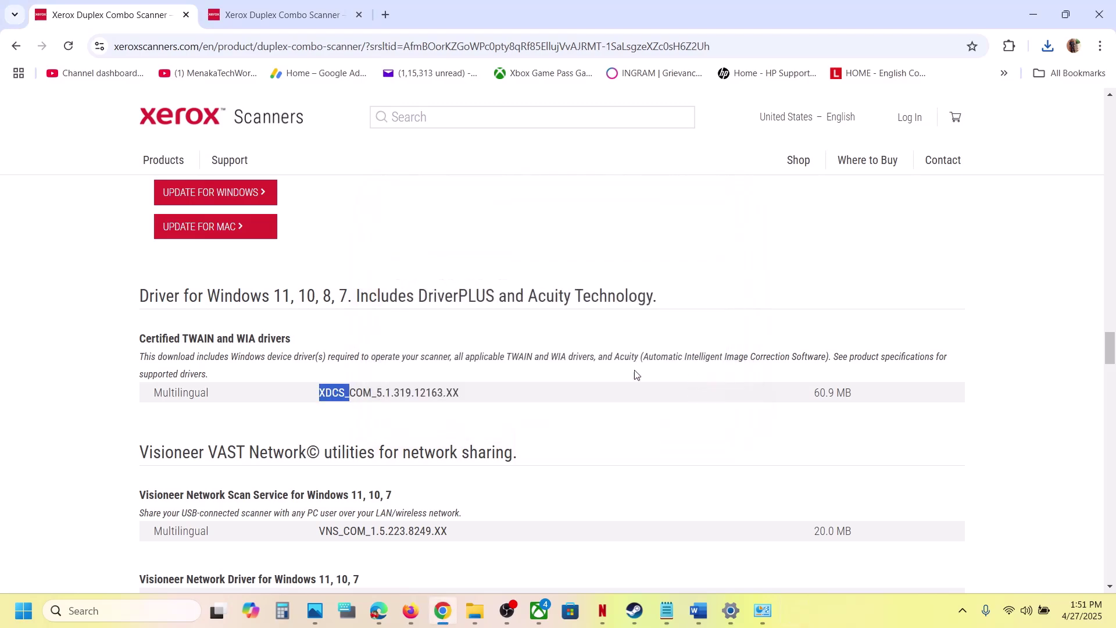
{"action": "scroll", "coordinate": [423, 352], "scroll_direction": "up", "scroll_amount": 3}
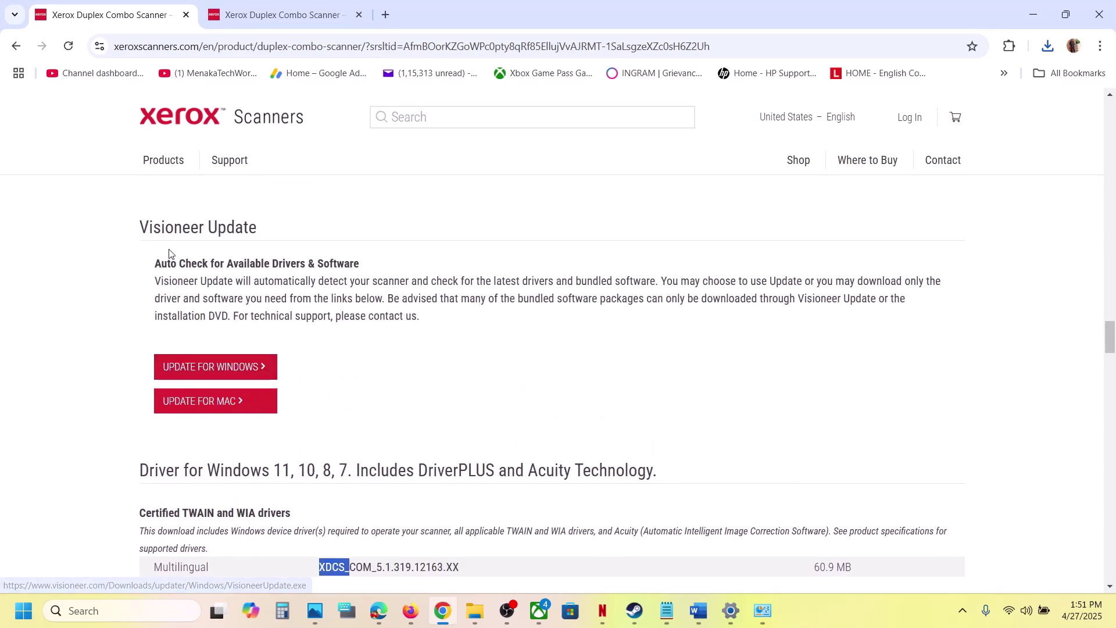
{"action": "left_click", "coordinate": [228, 375]}
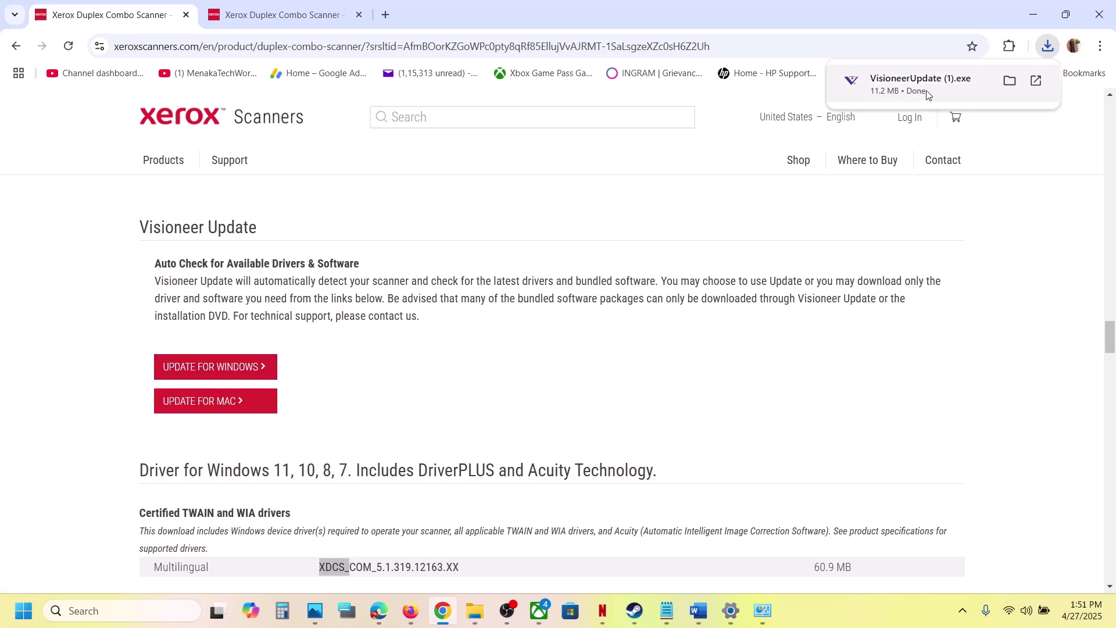
{"action": "left_click", "coordinate": [929, 94]}
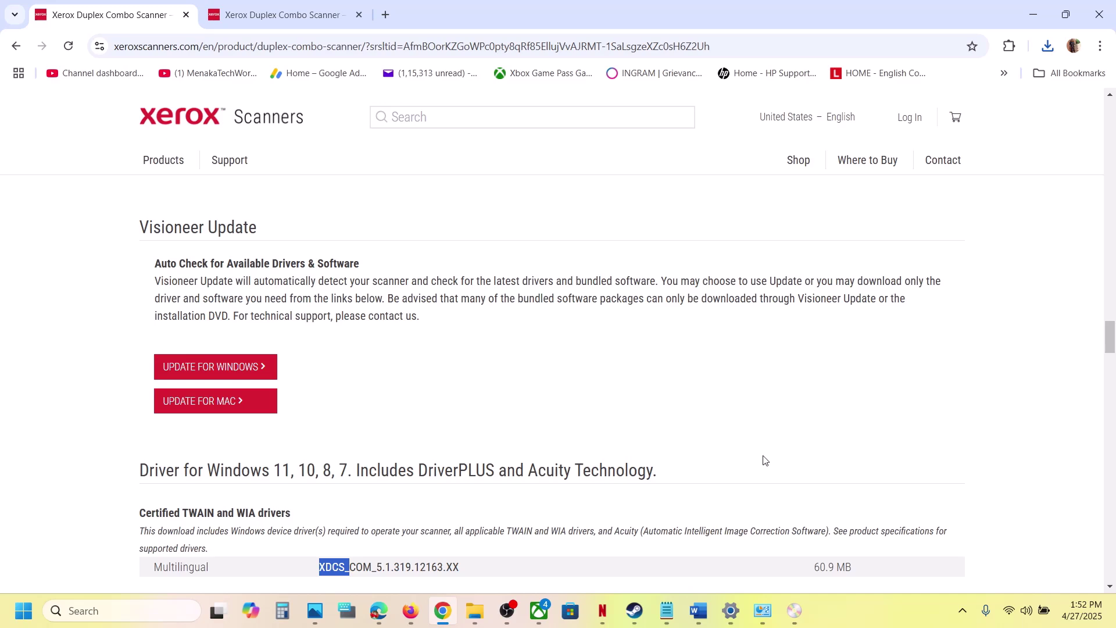
{"action": "left_click", "coordinate": [796, 611]}
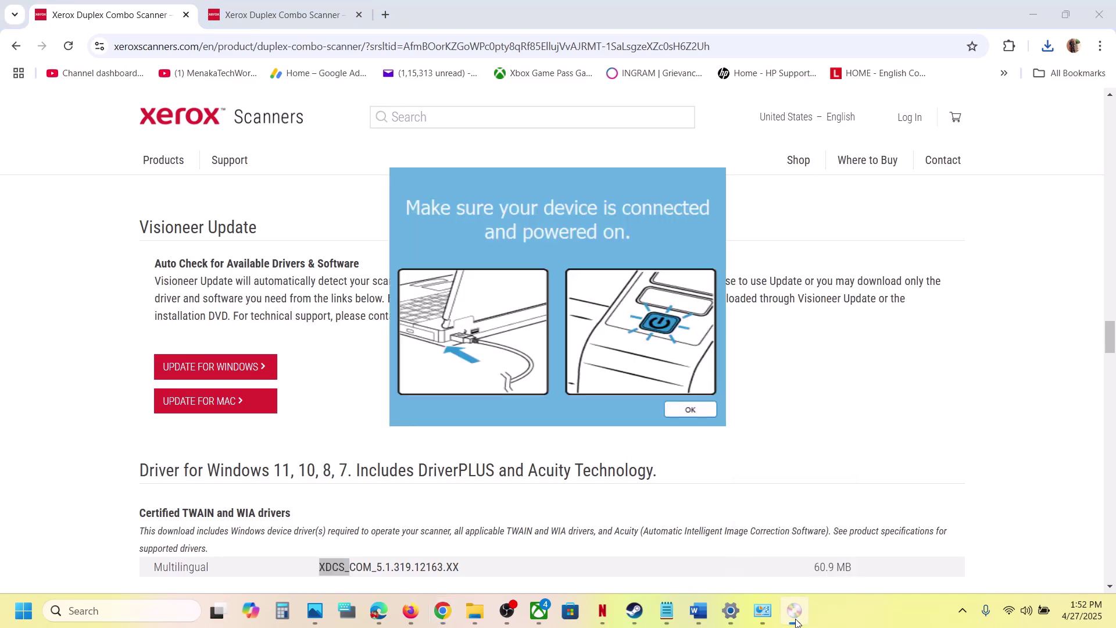
{"action": "left_click", "coordinate": [691, 409]}
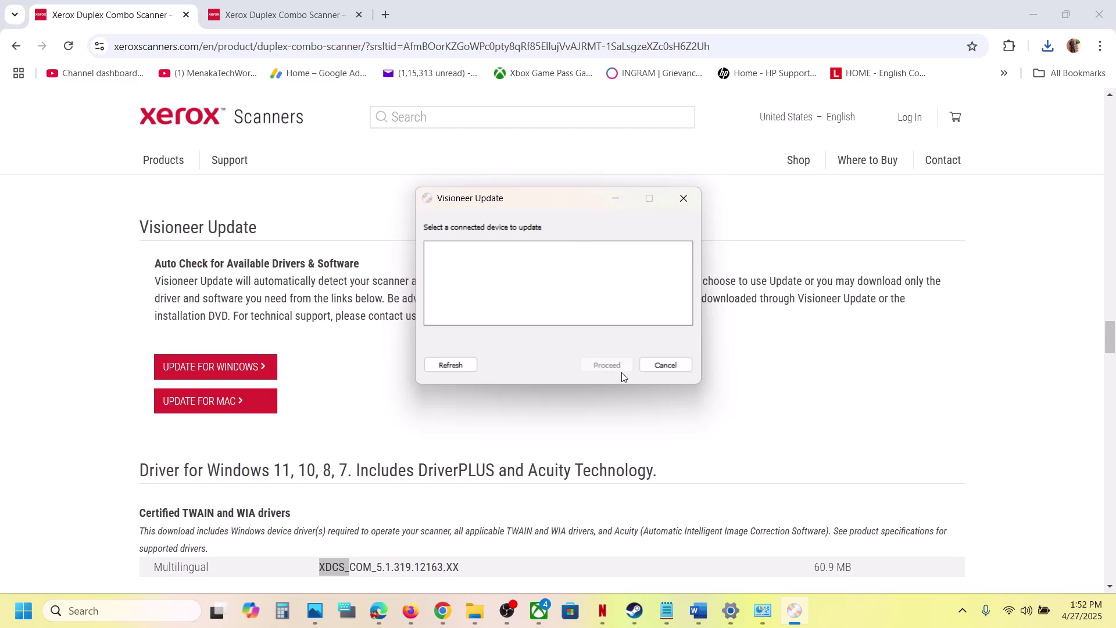
- Return to the Word notes and highlight "Onetouch software and Drivers from the list" again
{"action": "left_click", "coordinate": [707, 618]}
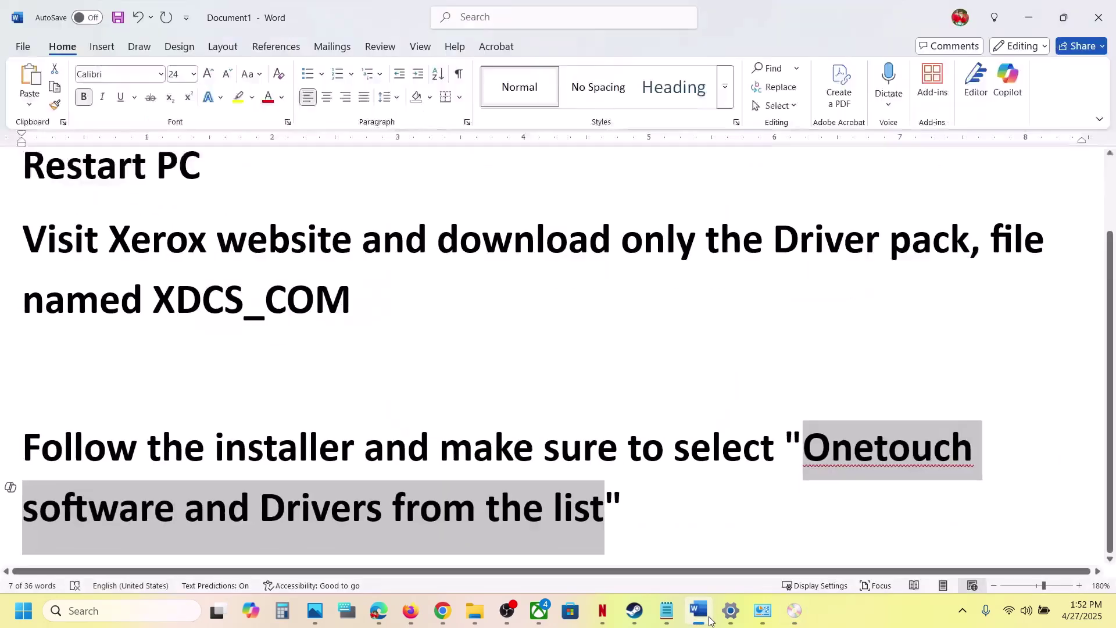
{"action": "left_click", "coordinate": [583, 461]}
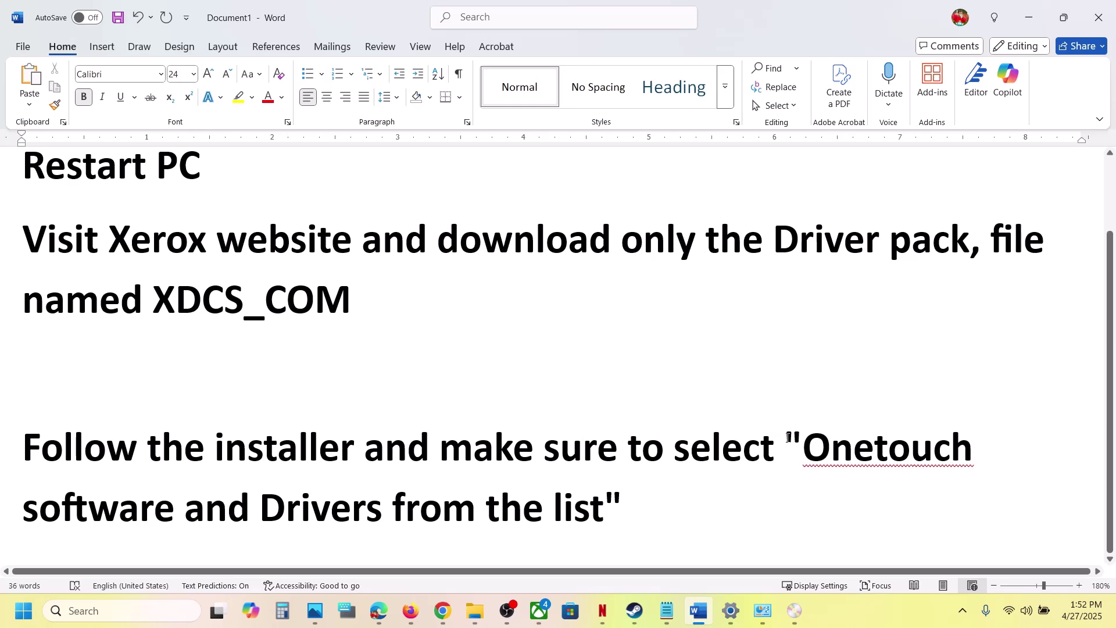
{"action": "left_click_drag", "start_coordinate": [799, 442], "coordinate": [605, 499]}
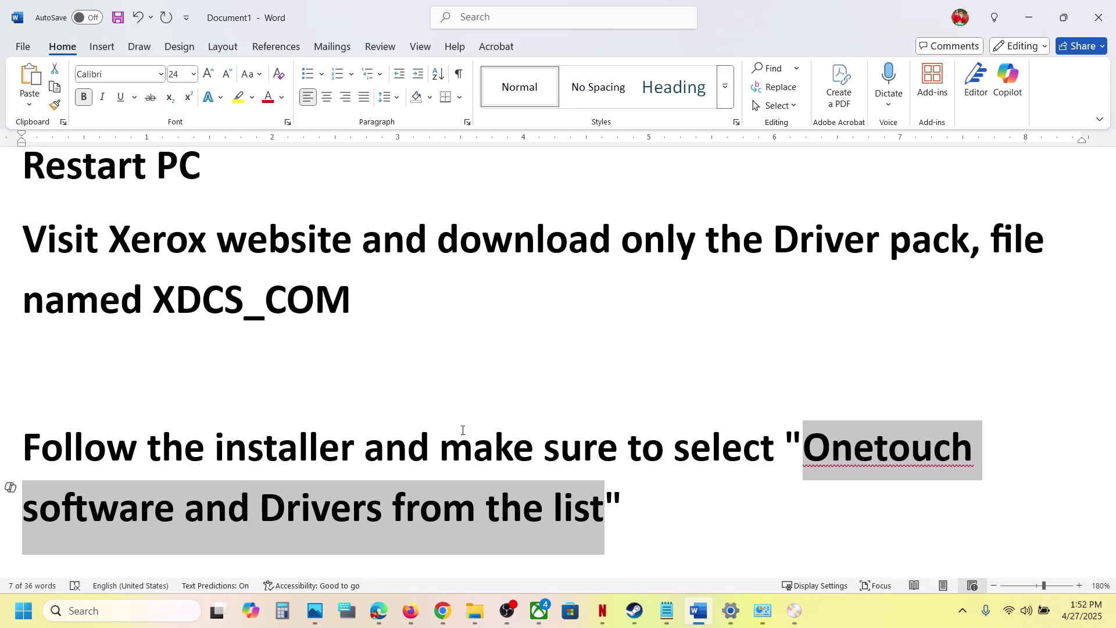
- Bring up the computer's power options to view the Restart choice, and dismiss them
{"action": "key", "text": "super"}
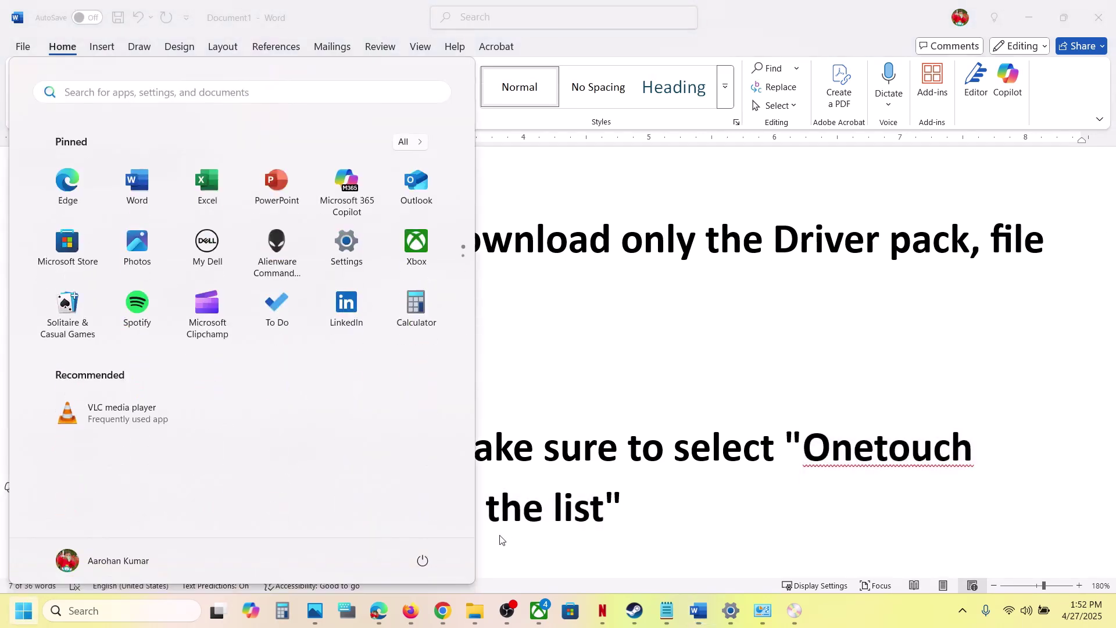
{"action": "left_click", "coordinate": [423, 561]}
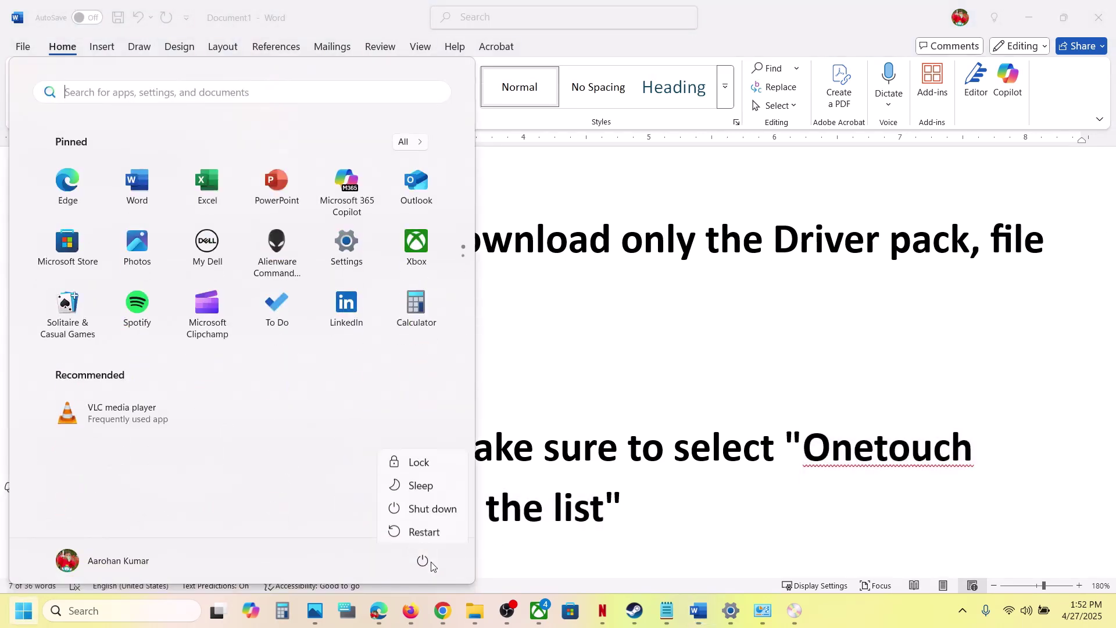
{"action": "left_click", "coordinate": [782, 364]}
{"action": "left_click", "coordinate": [782, 359]}
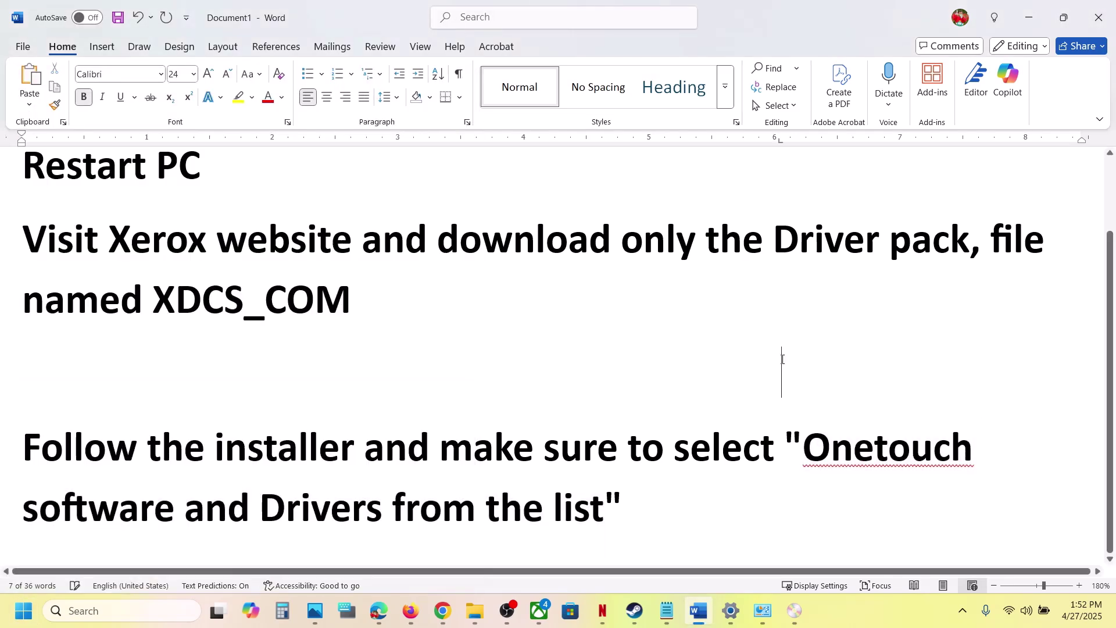
{"action": "left_click", "coordinate": [114, 613]}
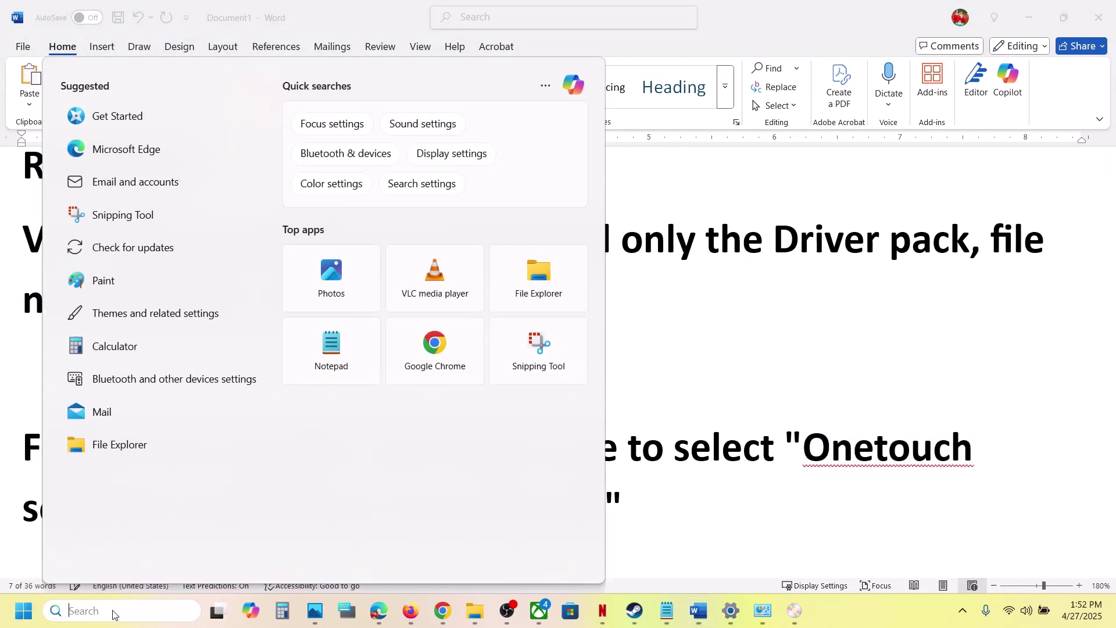
{"action": "type", "text": "system"}
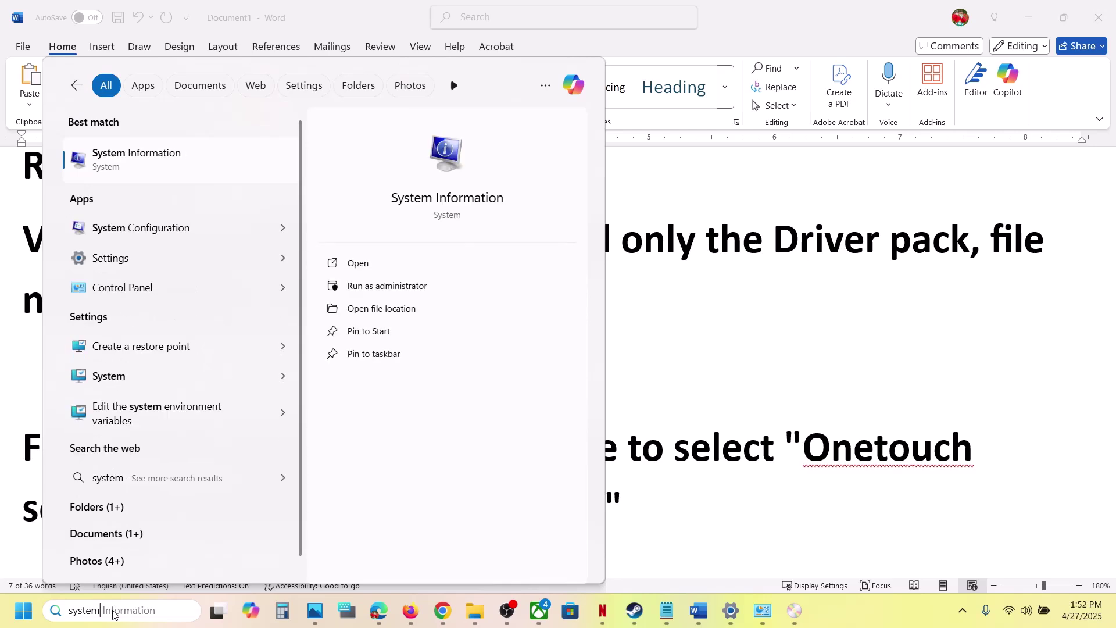
{"action": "left_click", "coordinate": [753, 429]}
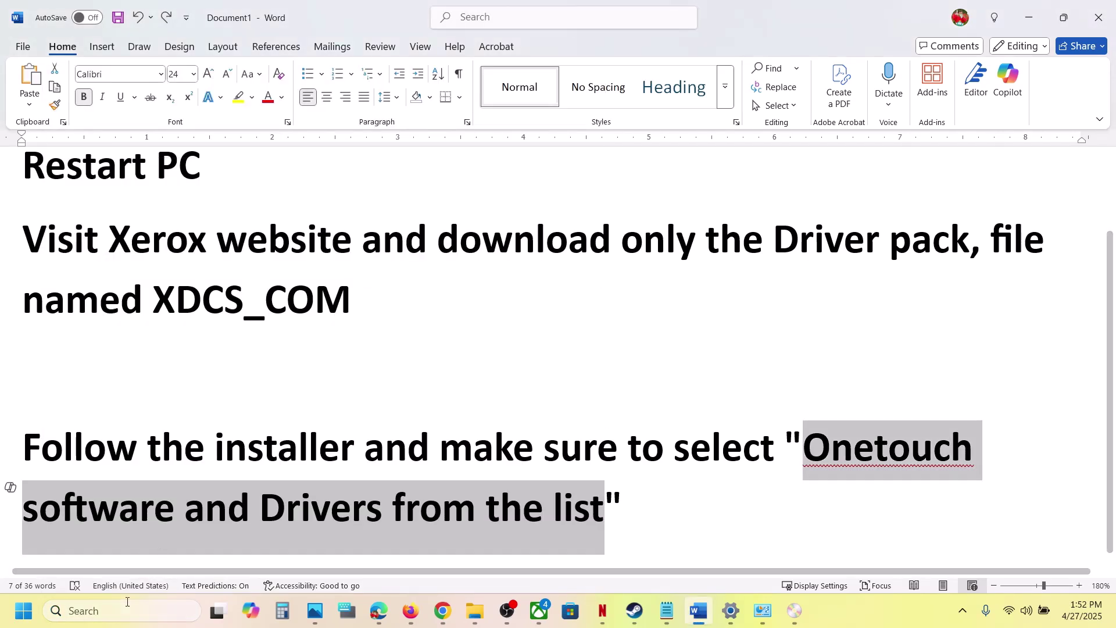
- Search Windows for "system restore" and open the Create a restore point settings, moving the System Properties dialog toward the middle
{"action": "left_click", "coordinate": [109, 611]}
{"action": "type", "text": "syste"}
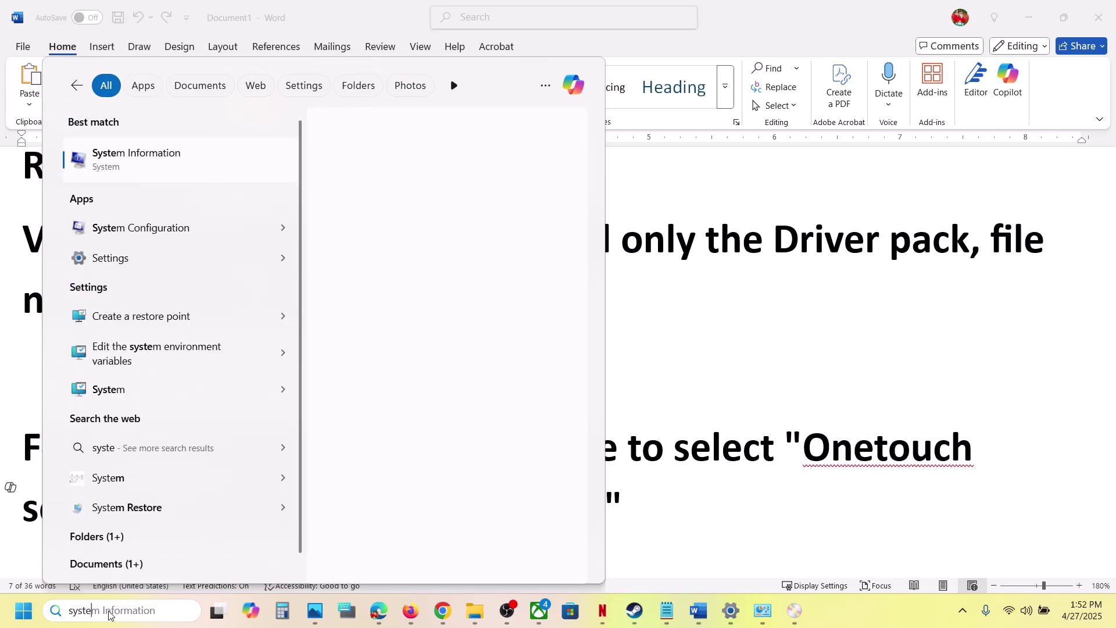
{"action": "type", "text": "m "}
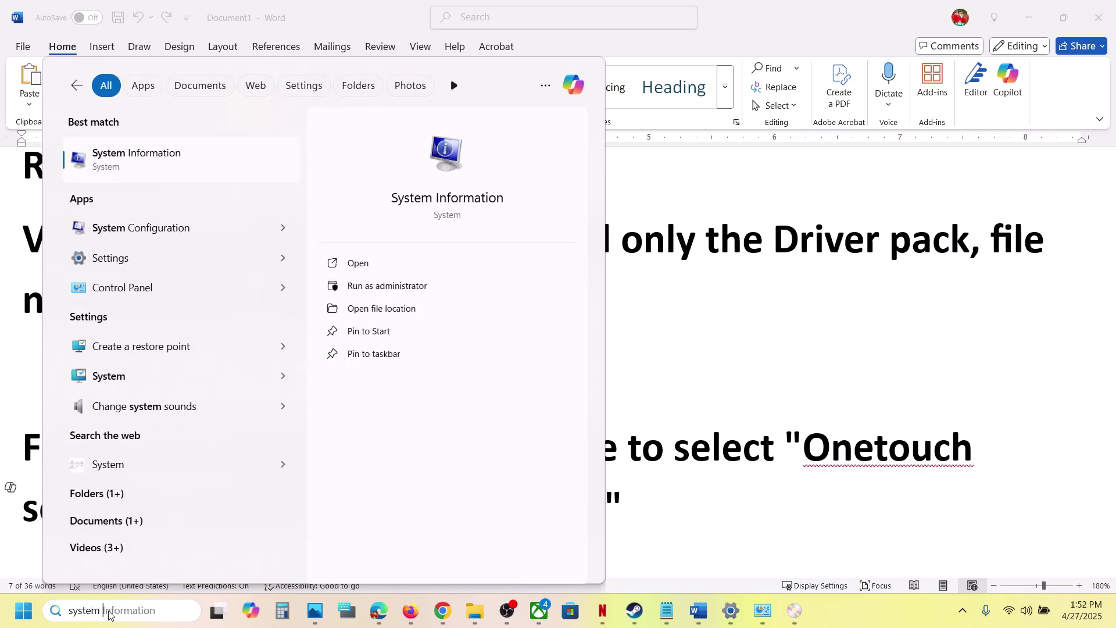
{"action": "type", "text": "restore"}
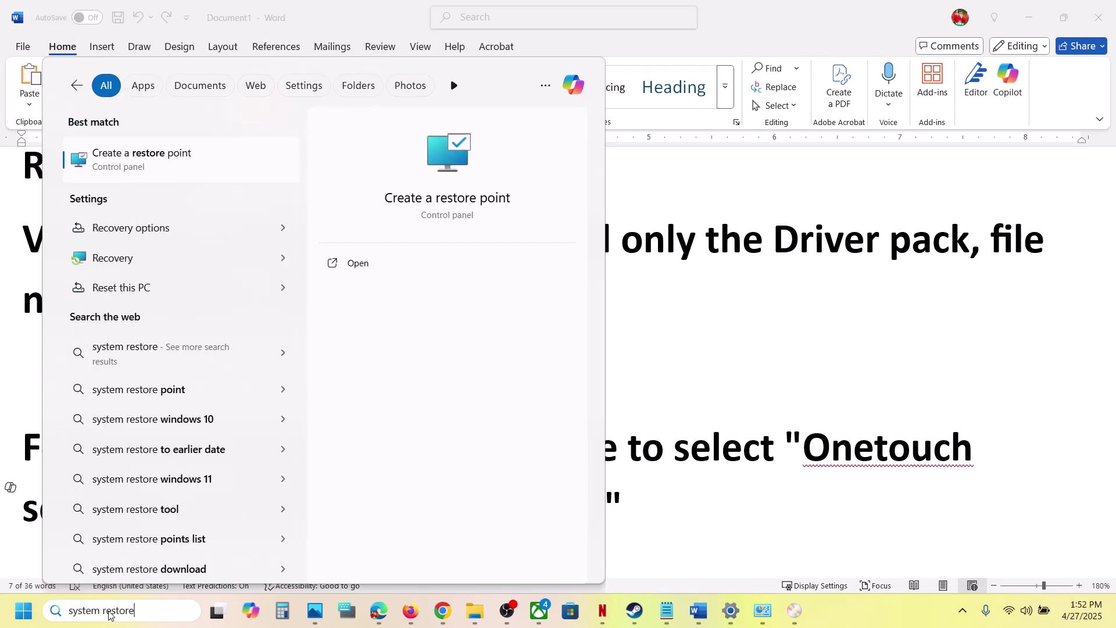
{"action": "left_click", "coordinate": [148, 156]}
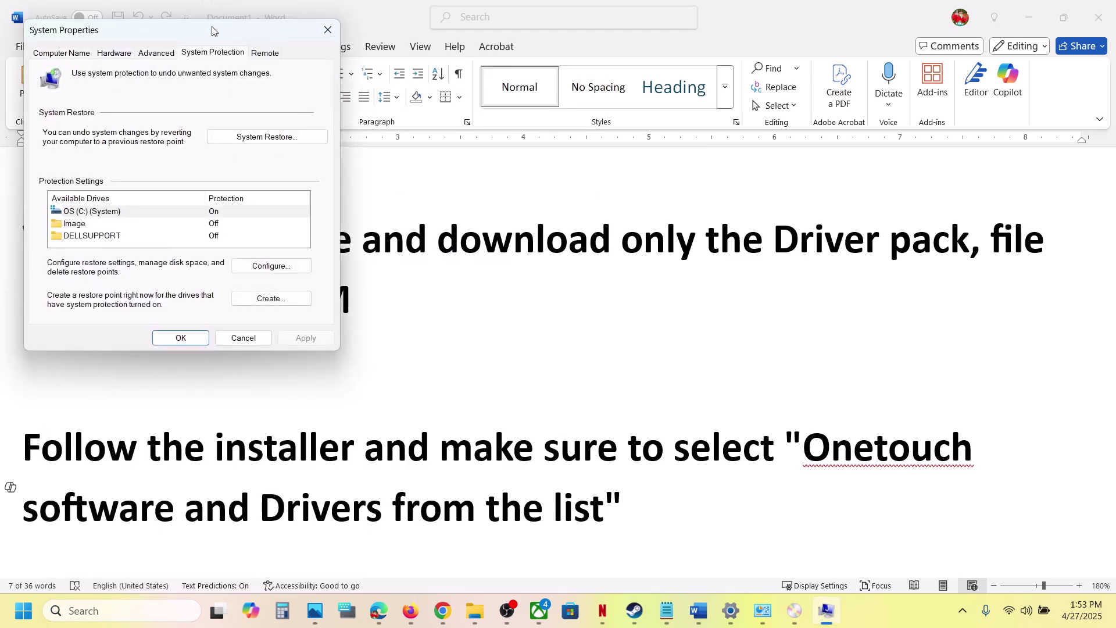
{"action": "left_click_drag", "start_coordinate": [212, 30], "coordinate": [536, 141]}
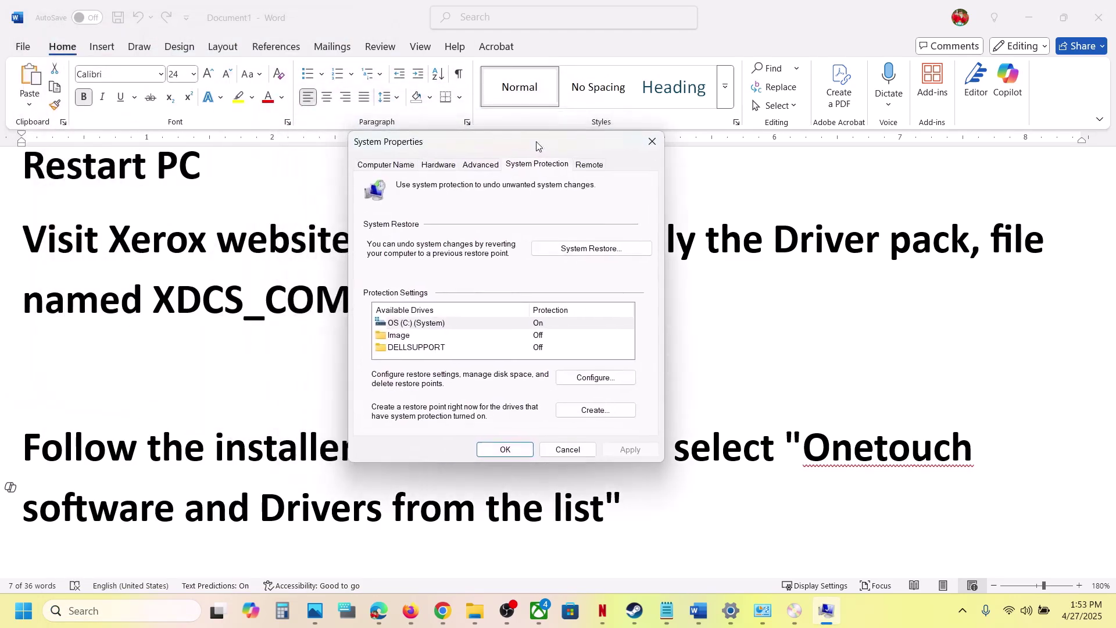
- Start System Restore, choose a different restore point, select the 4/24/2025 12:02:42 PM Windows Update entry, and continue
{"action": "left_click", "coordinate": [584, 248]}
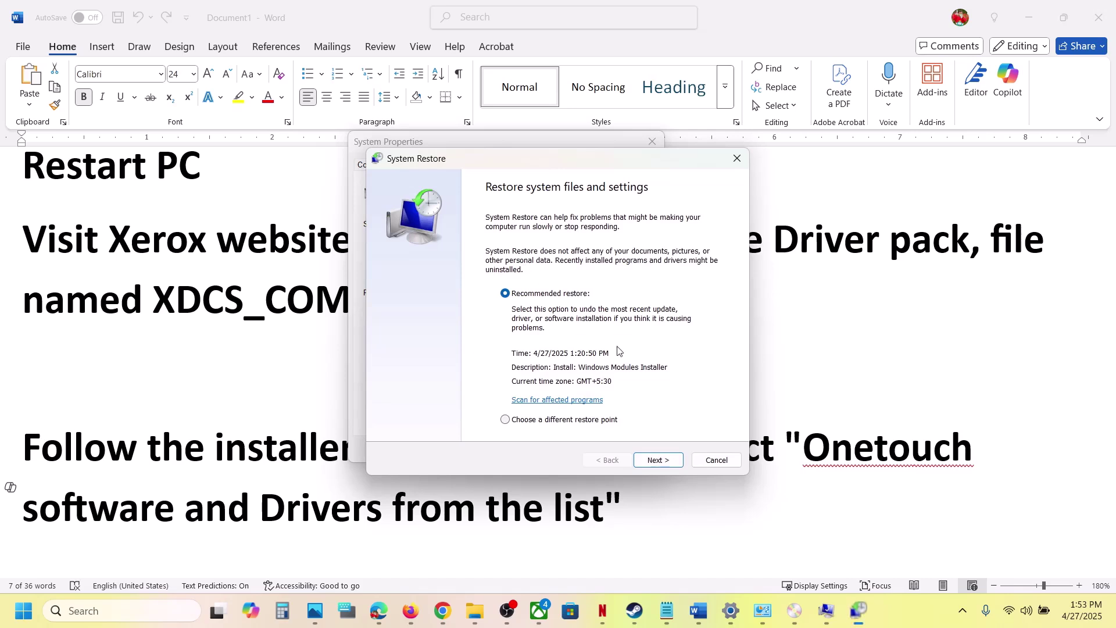
{"action": "left_click", "coordinate": [542, 421]}
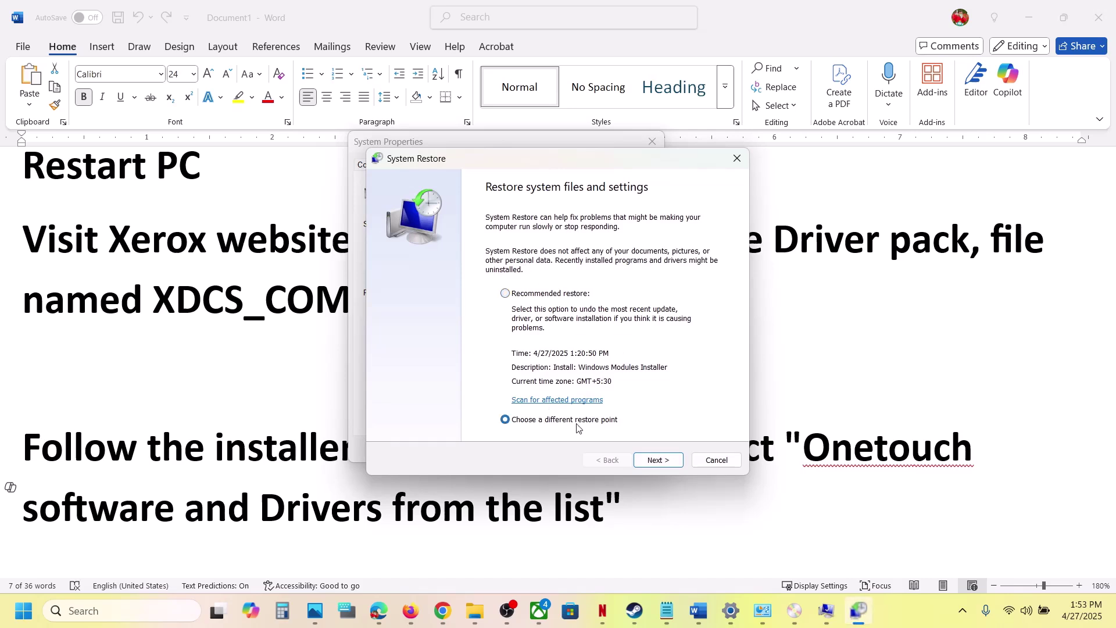
{"action": "left_click", "coordinate": [658, 460]}
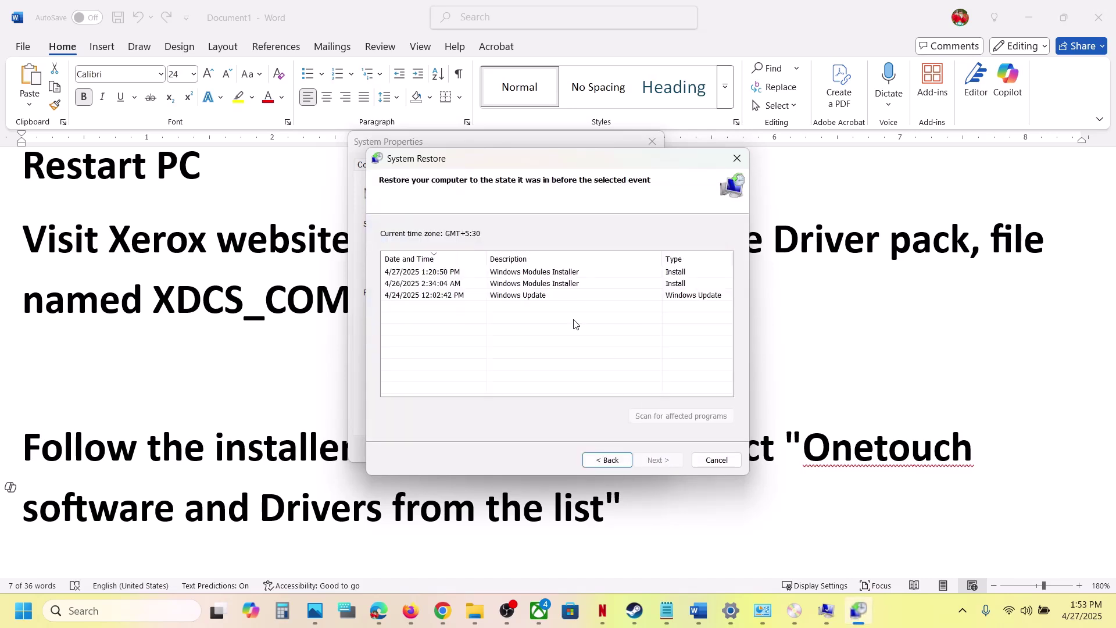
{"action": "left_click", "coordinate": [514, 284]}
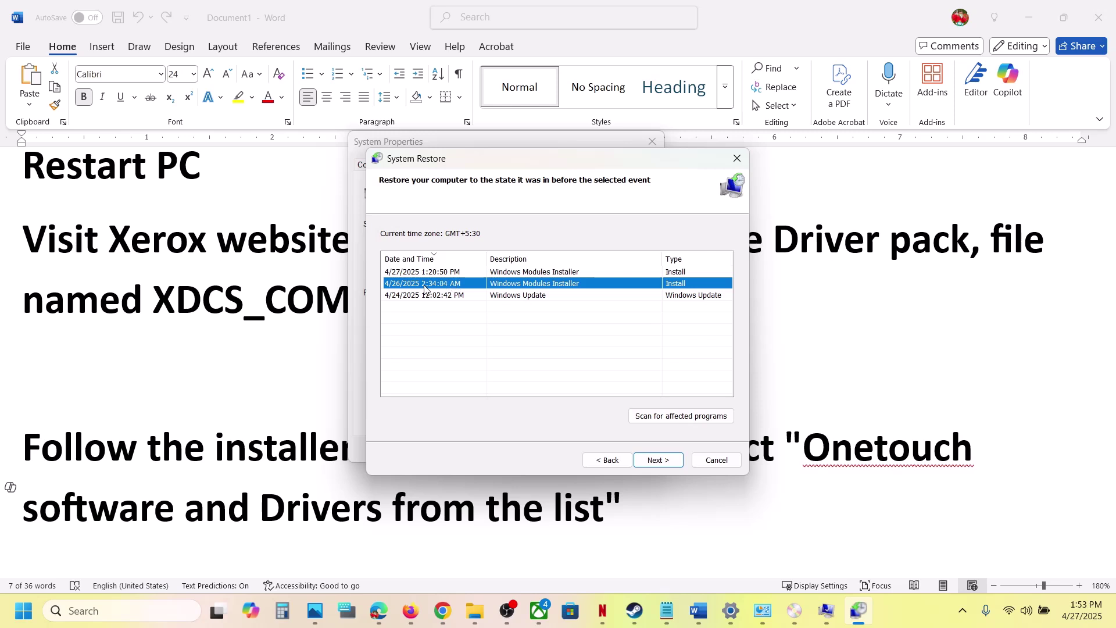
{"action": "left_click", "coordinate": [457, 296]}
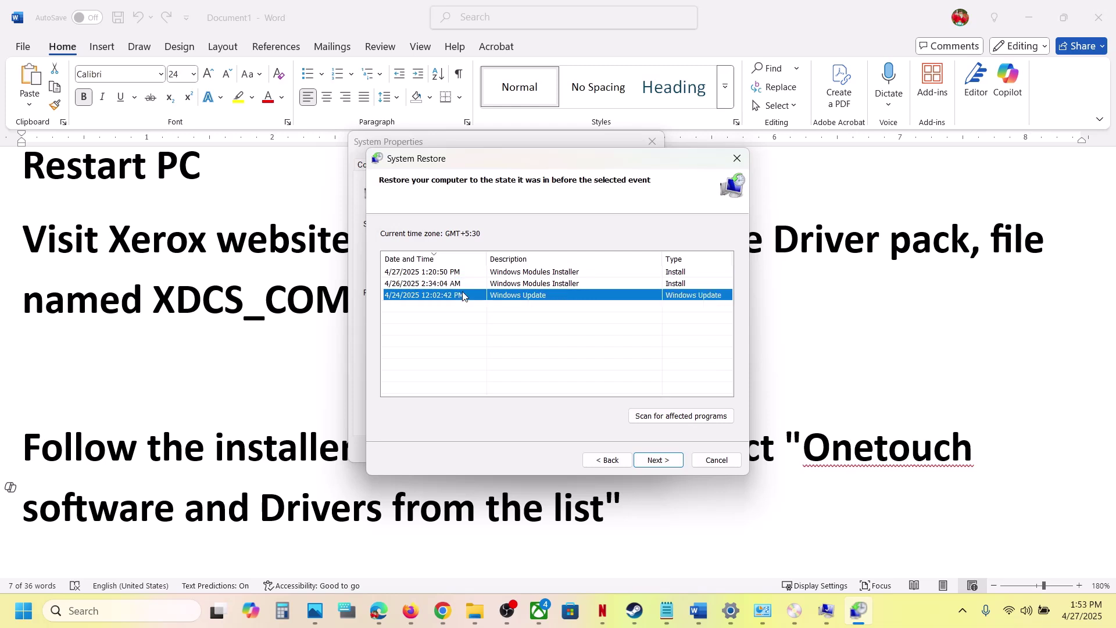
{"action": "left_click", "coordinate": [669, 464]}
- Return to the Word notes and review the instructions from uninstalling the Xerox and Visioneer drivers onward
{"action": "left_click", "coordinate": [843, 413]}
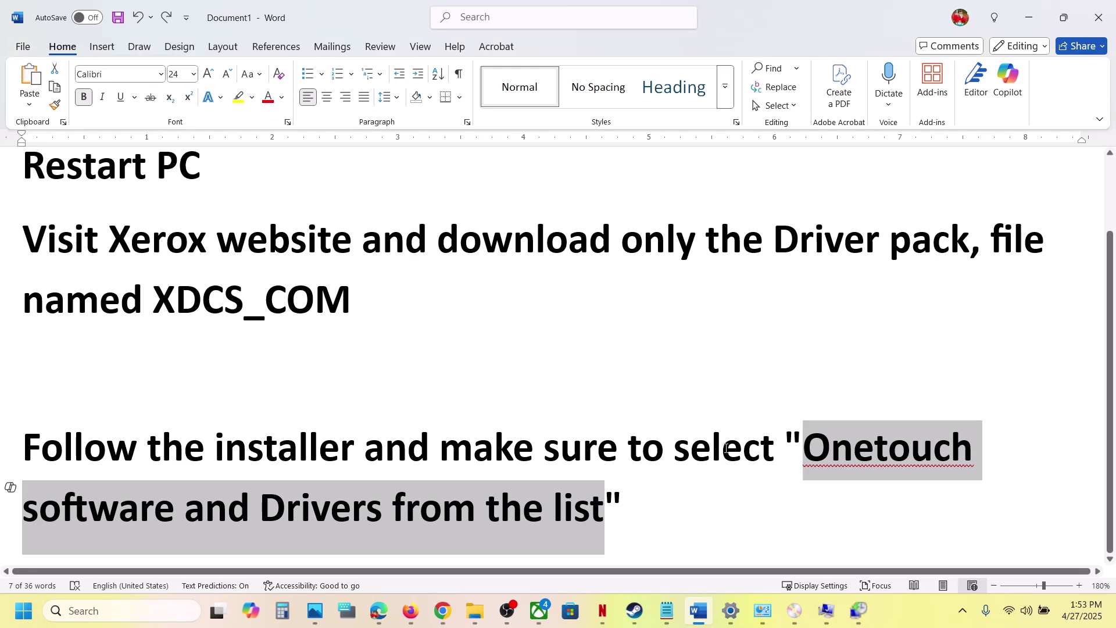
{"action": "scroll", "coordinate": [638, 363], "scroll_direction": "up", "scroll_amount": 2}
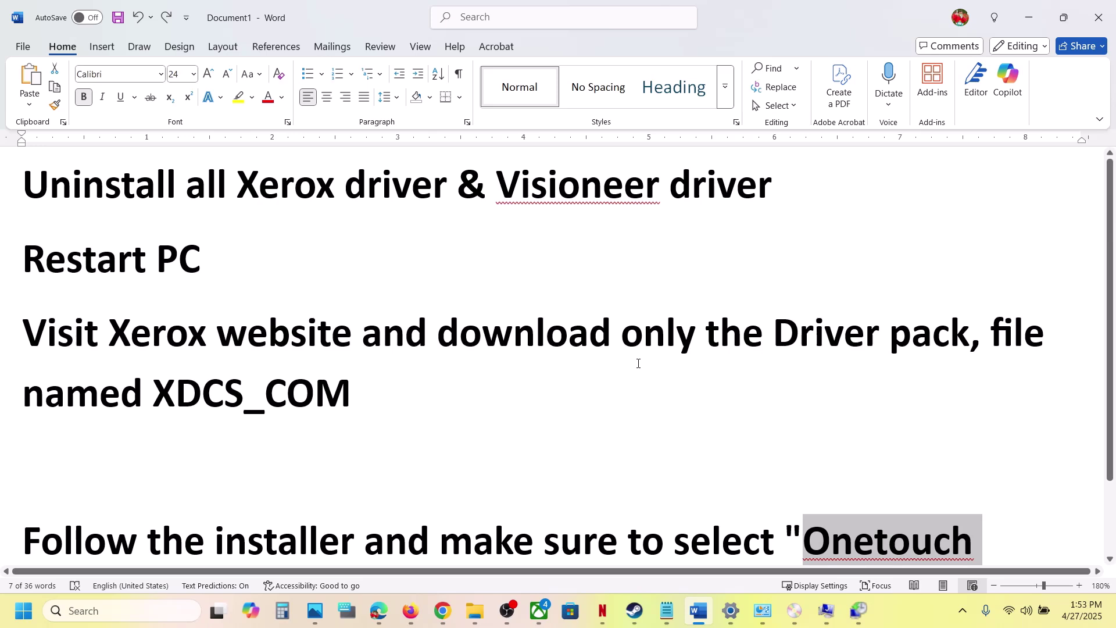
{"action": "left_click", "coordinate": [893, 600]}
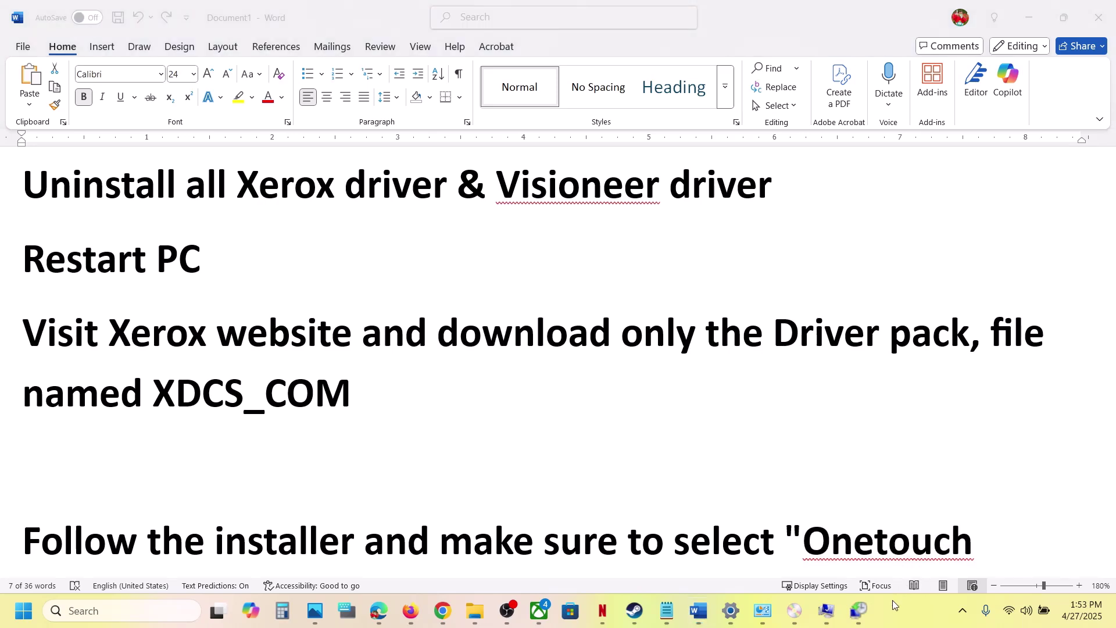